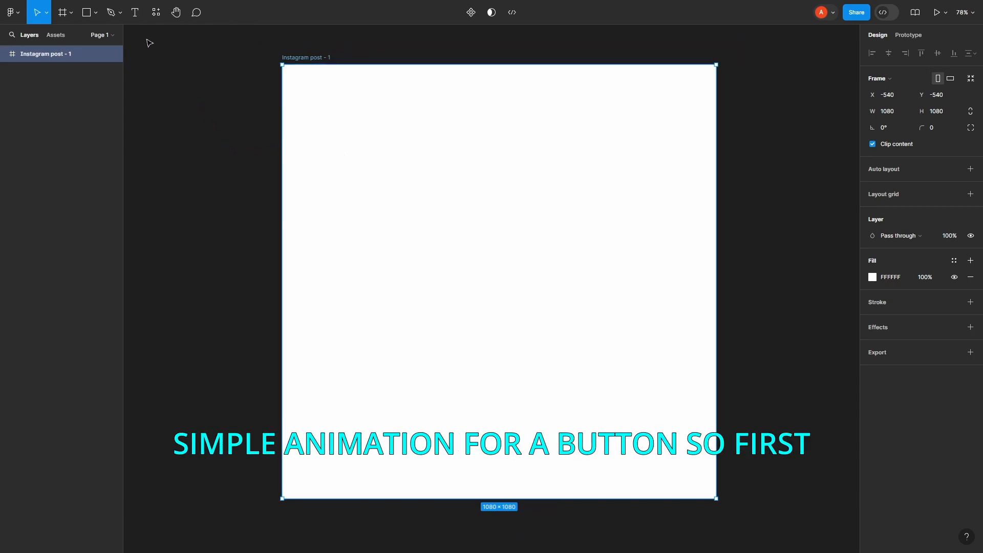
Step: Draw a tall, narrow rectangle about 88 × 557 in the frame and center it horizontally and vertically
{"action": "left_click", "coordinate": [97, 21]}
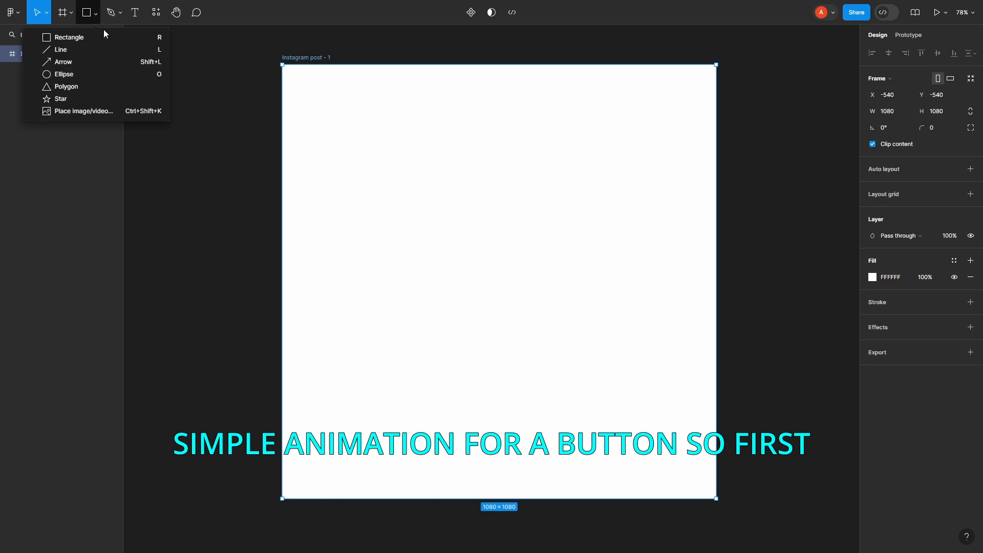
{"action": "left_click", "coordinate": [61, 36]}
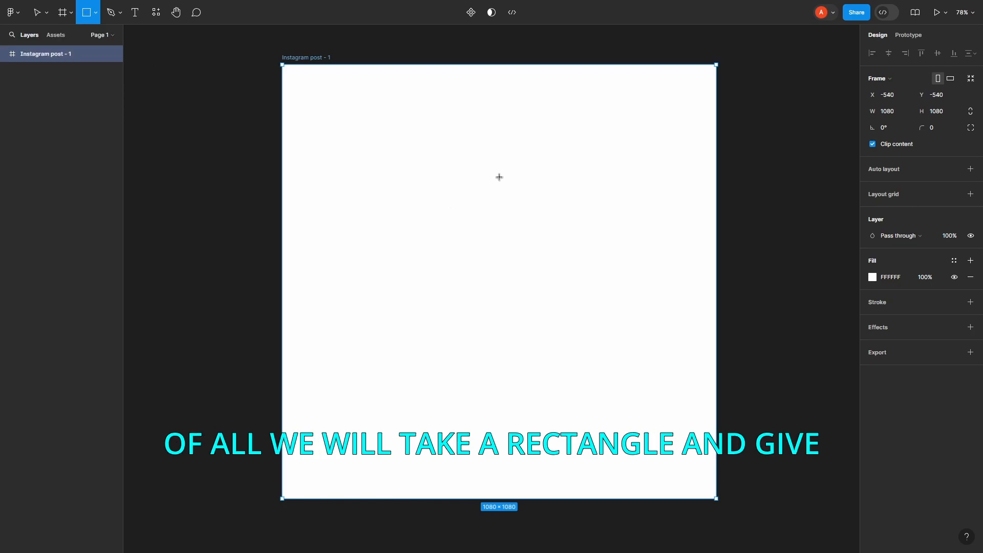
{"action": "mouse_move", "coordinate": [499, 177]}
{"action": "left_mouse_down"}
{"action": "mouse_move", "coordinate": [614, 292]}
{"action": "mouse_move", "coordinate": [509, 320]}
{"action": "mouse_move", "coordinate": [510, 397]}
{"action": "mouse_move", "coordinate": [534, 400]}
{"action": "left_mouse_up"}
{"action": "left_click", "coordinate": [889, 54]}
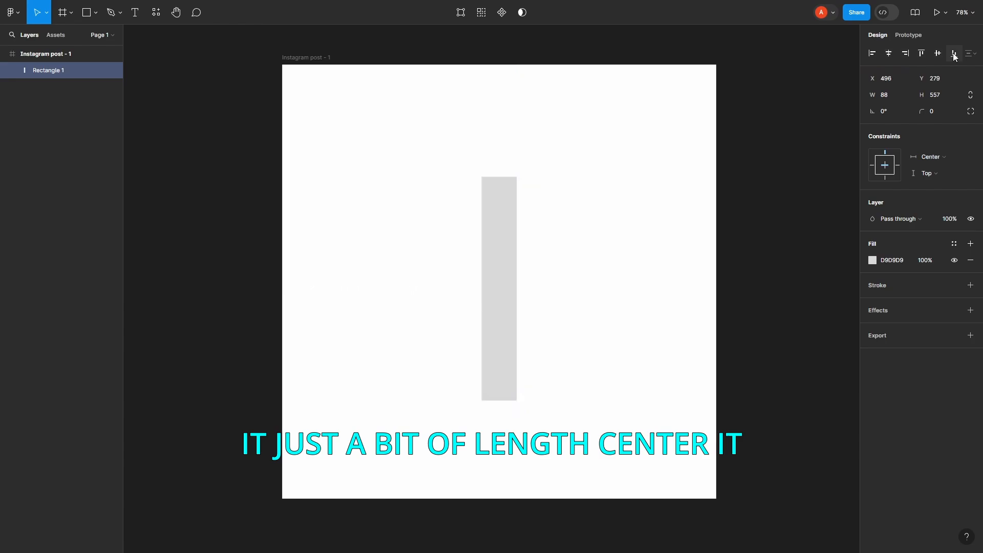
{"action": "left_click", "coordinate": [940, 54]}
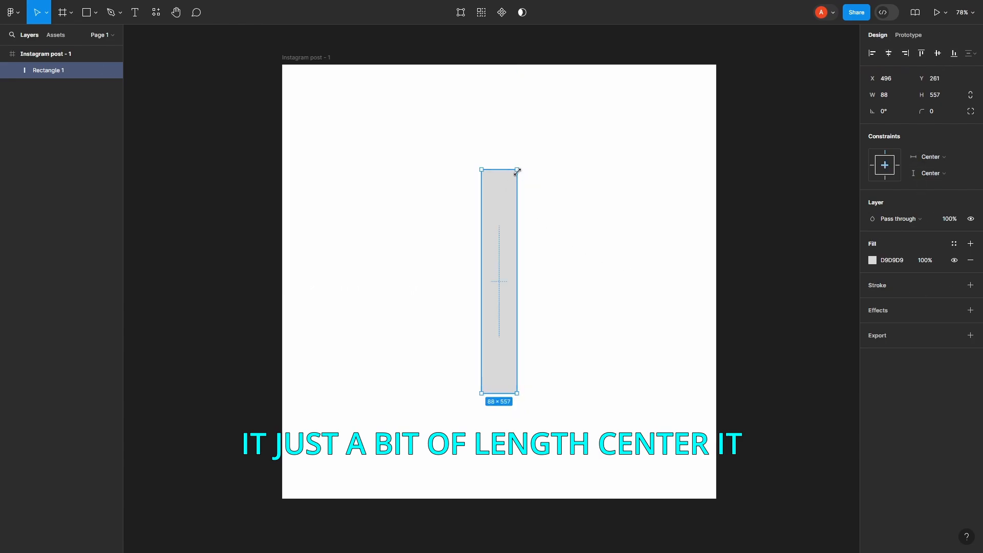
Step: Round the rectangle's corners fully to a radius of 44 so that it becomes a pill-shaped bar
{"action": "scroll", "coordinate": [527, 185], "scroll_direction": "up", "scroll_amount": 5}
{"action": "left_click", "coordinate": [549, 197]}
{"action": "left_click", "coordinate": [505, 175]}
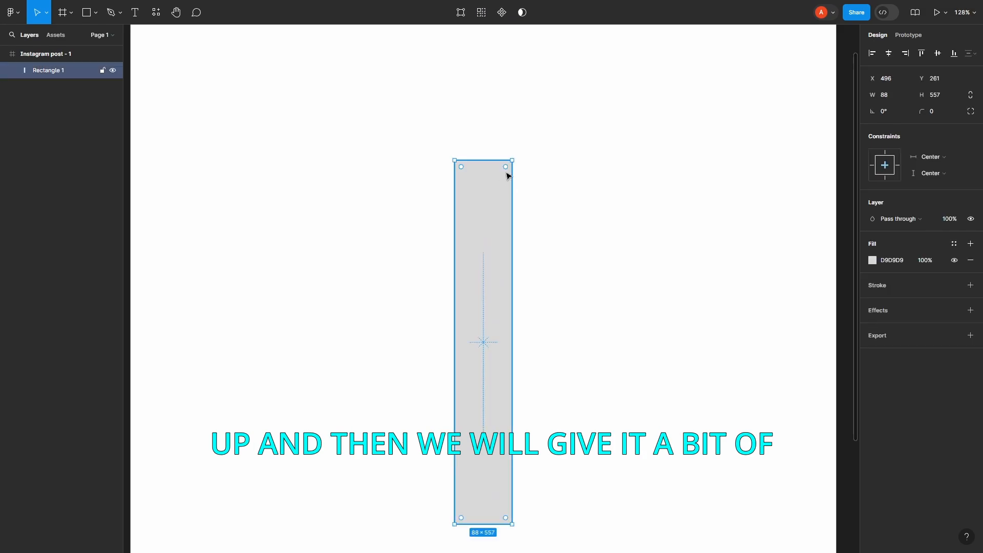
{"action": "left_click_drag", "start_coordinate": [507, 169], "coordinate": [483, 213]}
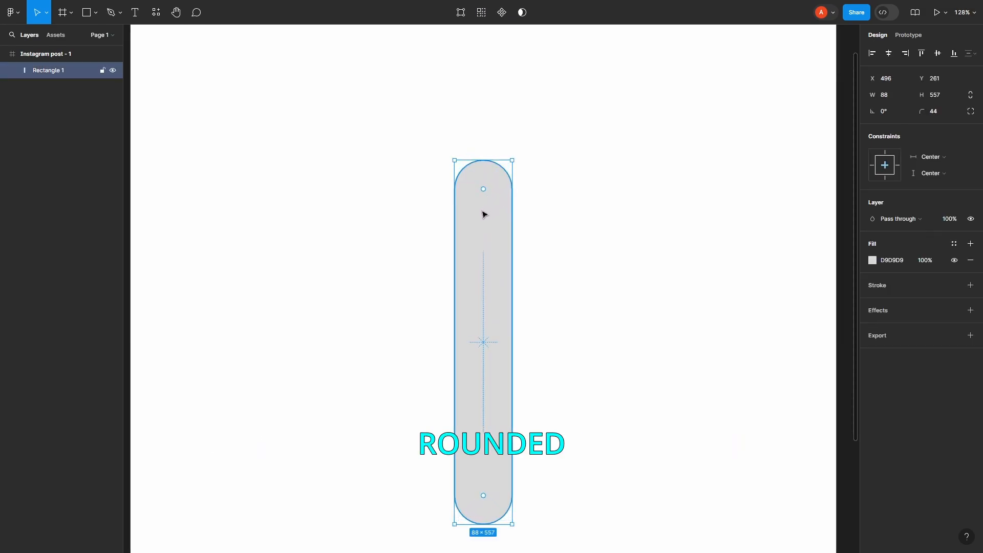
{"action": "left_click", "coordinate": [567, 198]}
{"action": "key", "text": "ctrl+a"}
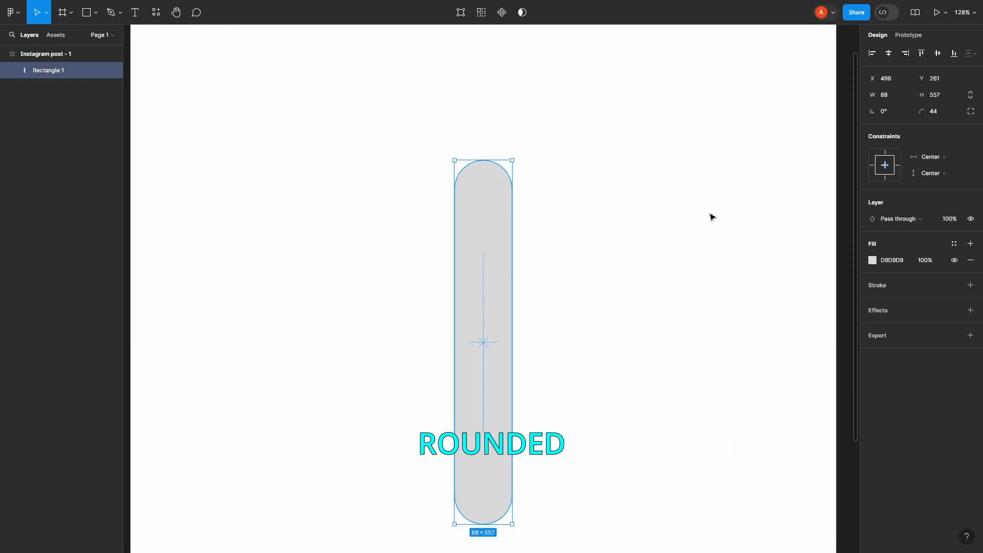
Step: Give the bar a black inside stroke 13 thick and a red FF2C2C fill
{"action": "left_click", "coordinate": [970, 286]}
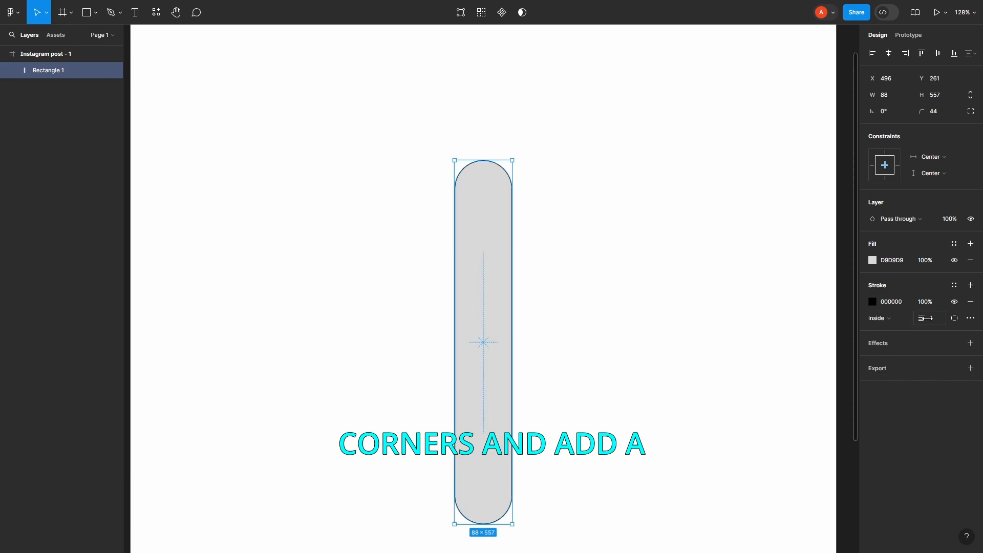
{"action": "left_click_drag", "start_coordinate": [922, 319], "coordinate": [937, 319]}
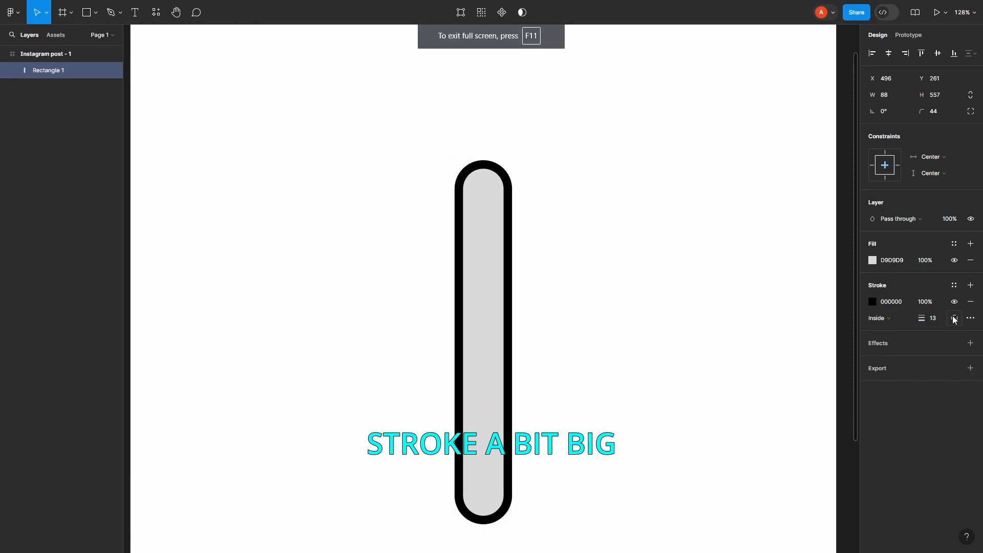
{"action": "left_click", "coordinate": [873, 260]}
{"action": "left_click", "coordinate": [841, 294]}
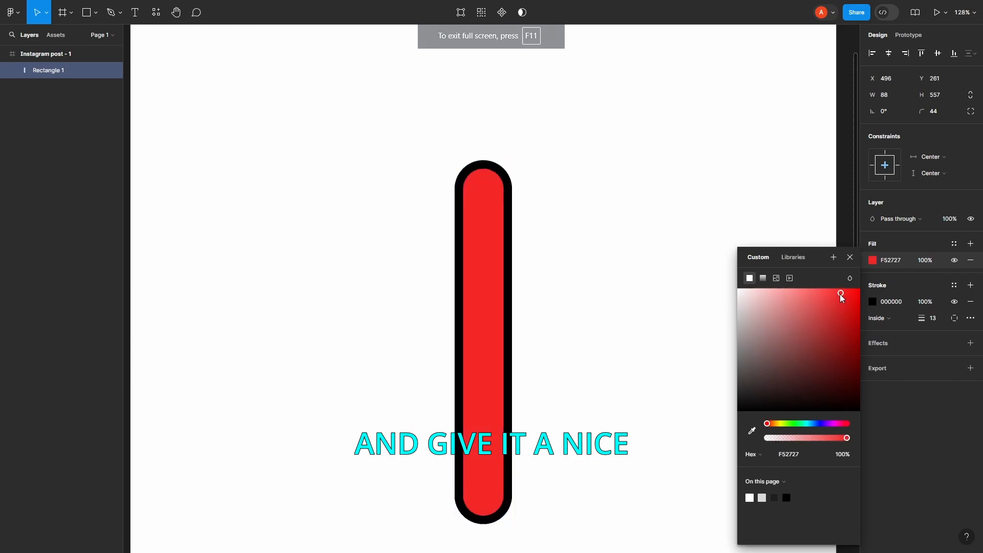
{"action": "left_click", "coordinate": [745, 199]}
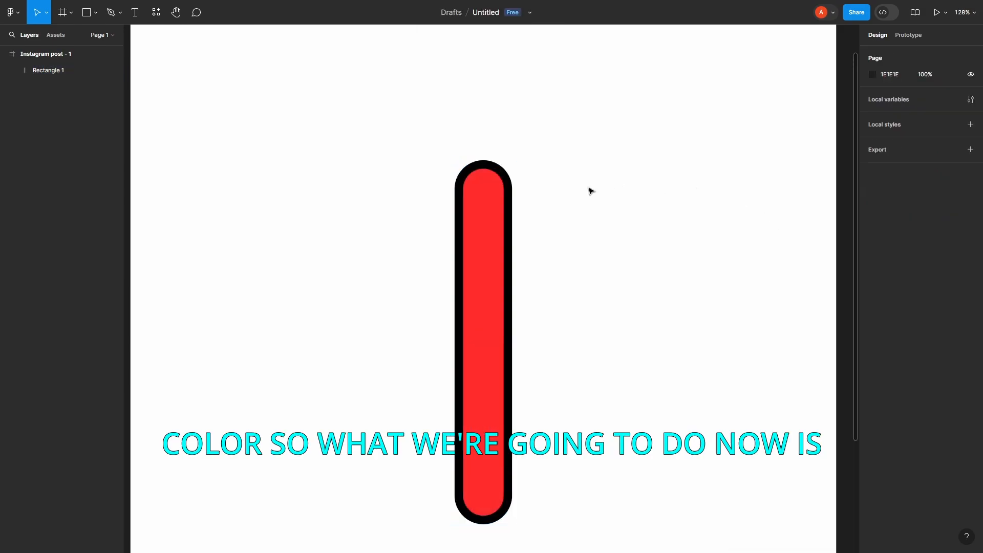
Step: Duplicate the red bar four times, placing the copies side by side to the right of the original
{"action": "scroll", "coordinate": [574, 192], "scroll_direction": "down", "scroll_amount": 3}
{"action": "left_click", "coordinate": [518, 245]}
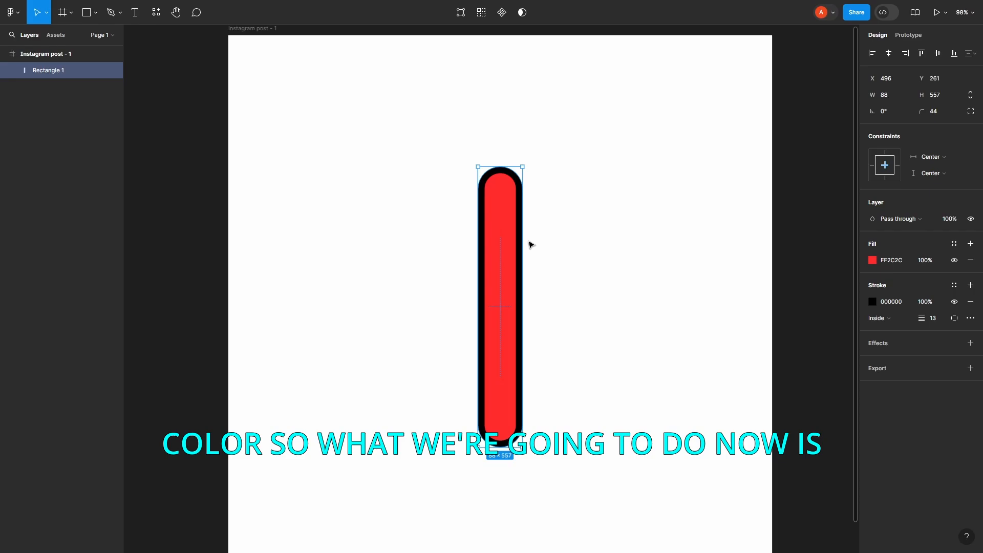
{"action": "key", "text": "ctrl+d"}
{"action": "key", "text": "ctrl+d"}
{"action": "key", "text": "ctrl+d"}
{"action": "key", "text": "ctrl+d"}
Step: Delete the rightmost bar copy, leaving four bars in the frame
{"action": "right_click", "coordinate": [649, 225]}
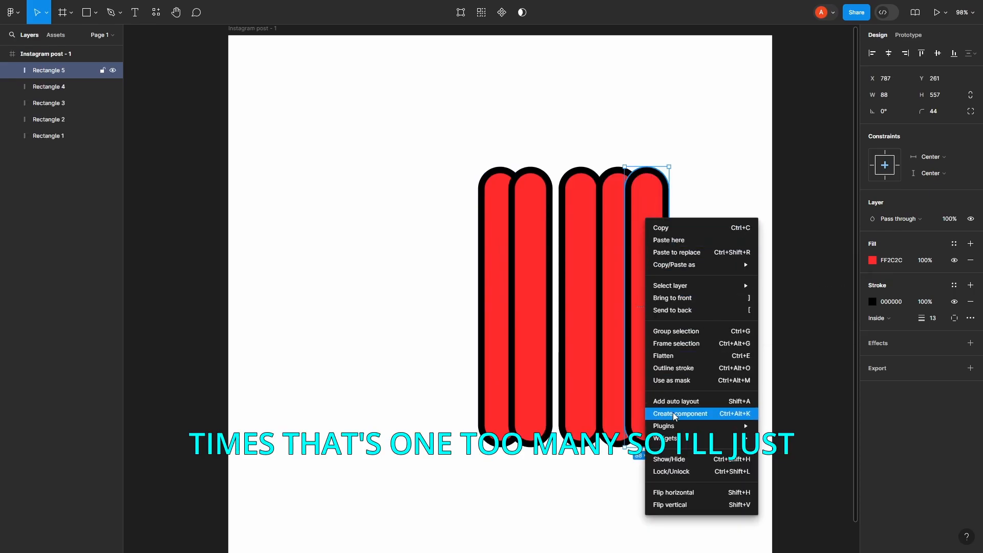
{"action": "left_click", "coordinate": [658, 192]}
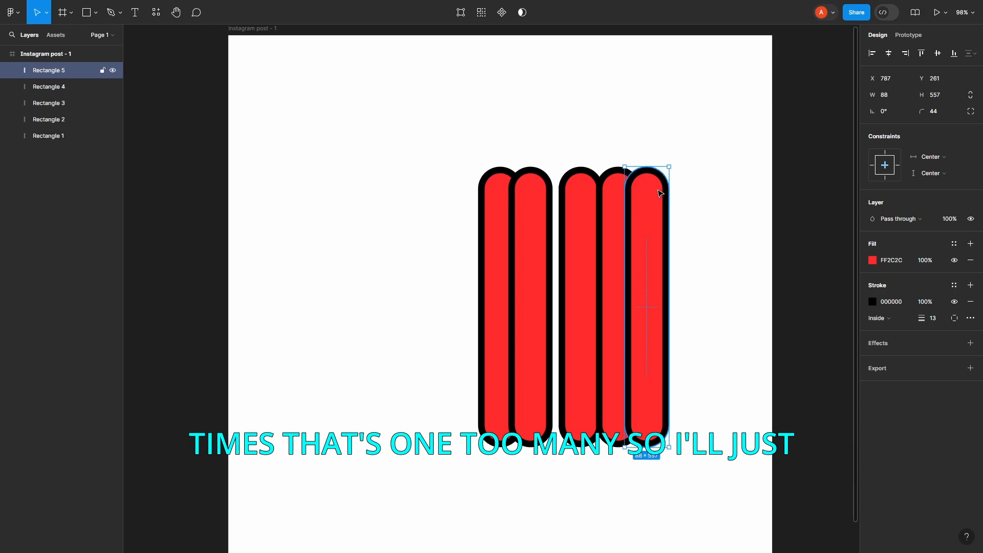
{"action": "key", "text": "Delete"}
Step: Center the three bar copies horizontally in the frame so that they stack exactly on the original bar
{"action": "left_click", "coordinate": [537, 217]}
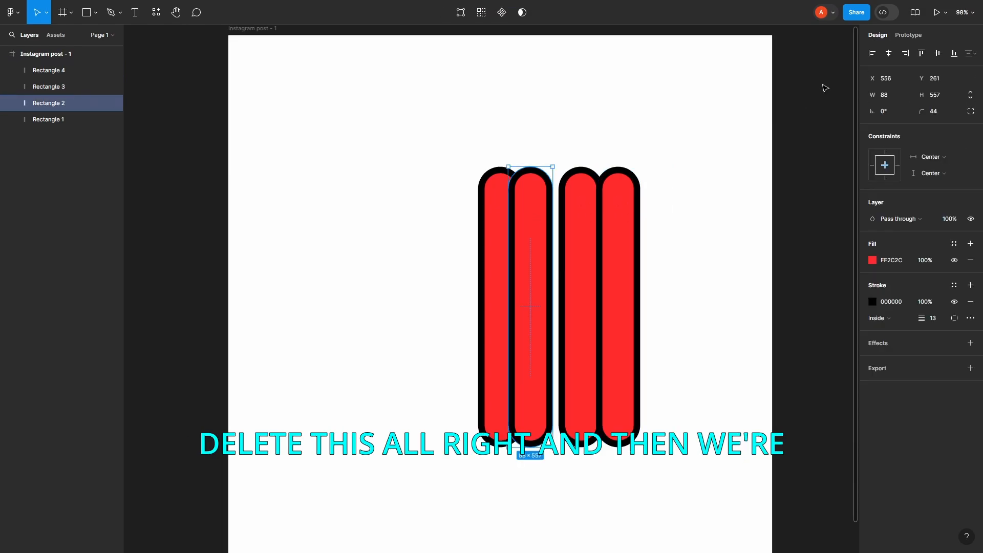
{"action": "left_click", "coordinate": [889, 54]}
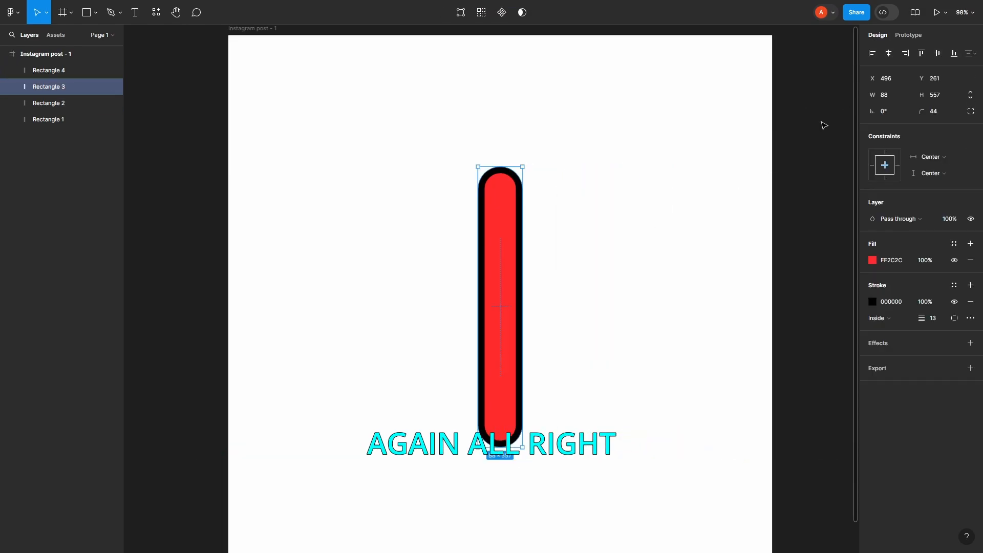
{"action": "left_click", "coordinate": [625, 196]}
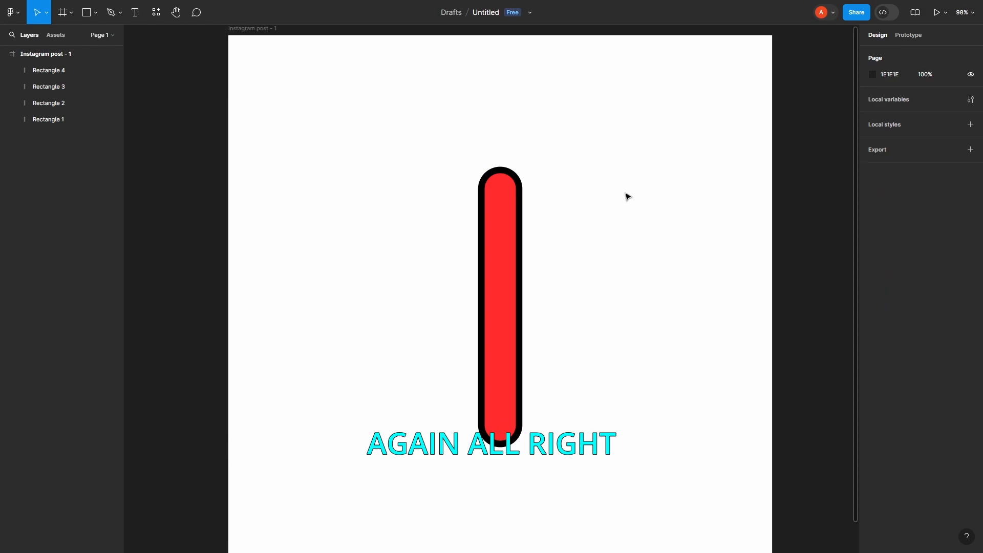
Step: Rotate the topmost bar to -45° and the next bar below it to -90°
{"action": "left_click", "coordinate": [500, 226]}
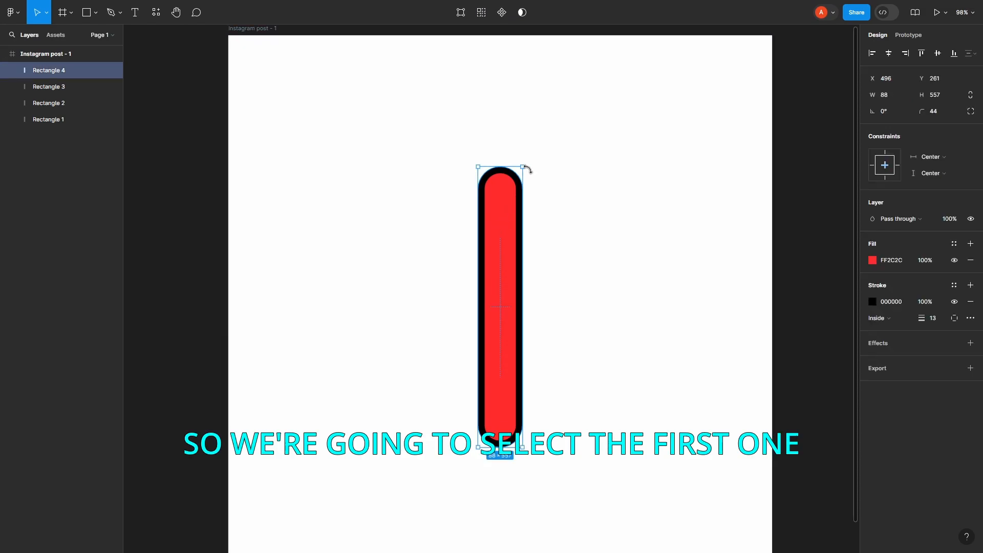
{"action": "left_click_drag", "start_coordinate": [527, 169], "coordinate": [638, 195]}
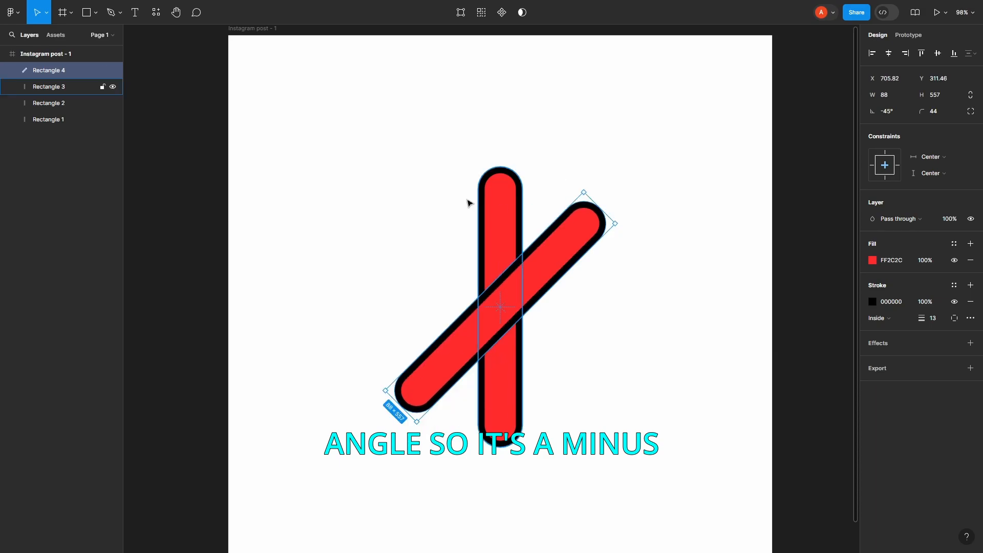
{"action": "left_click", "coordinate": [515, 205]}
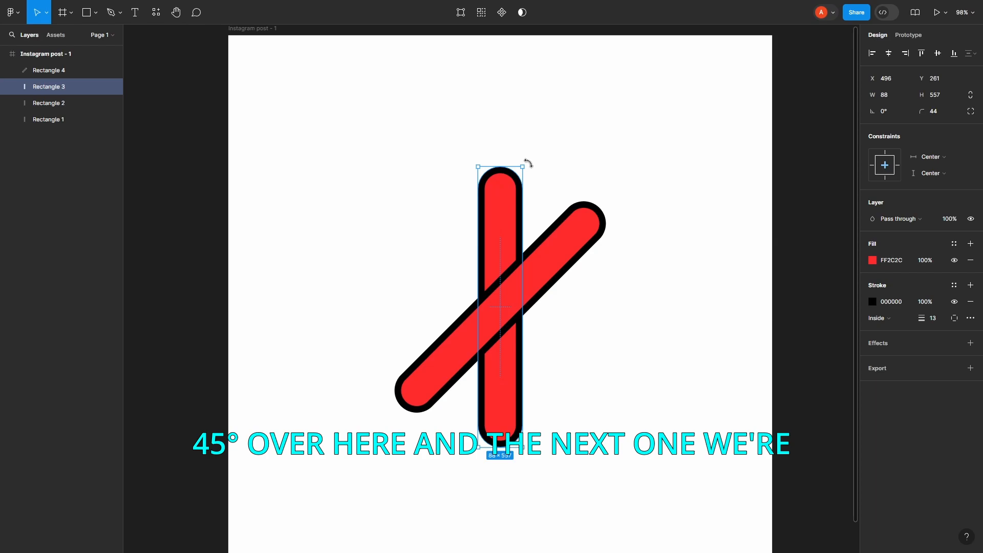
{"action": "left_click_drag", "start_coordinate": [527, 163], "coordinate": [691, 321]}
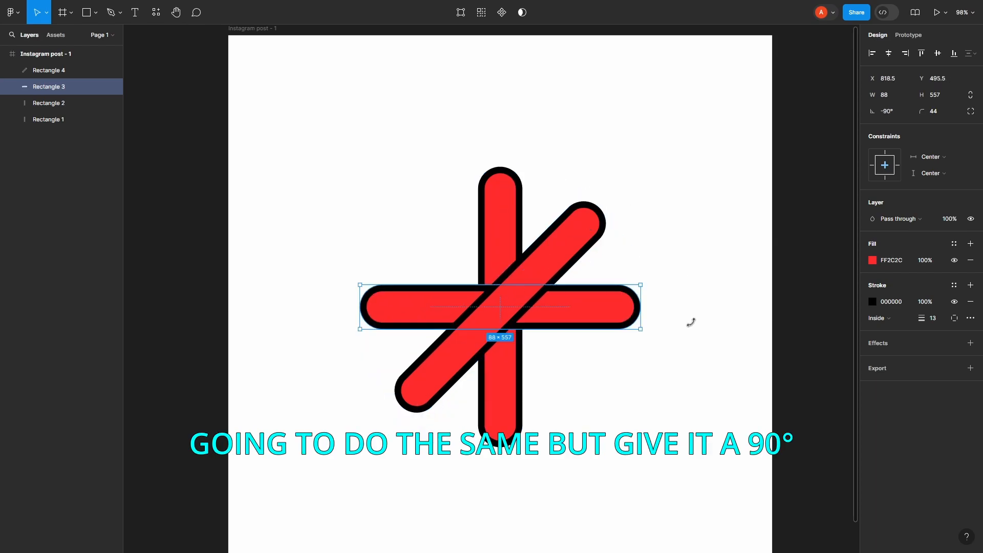
Step: Rotate the third bar to the opposite diagonal, mirroring the -45° bar to complete an evenly spaced eight-armed star
{"action": "left_click", "coordinate": [512, 373]}
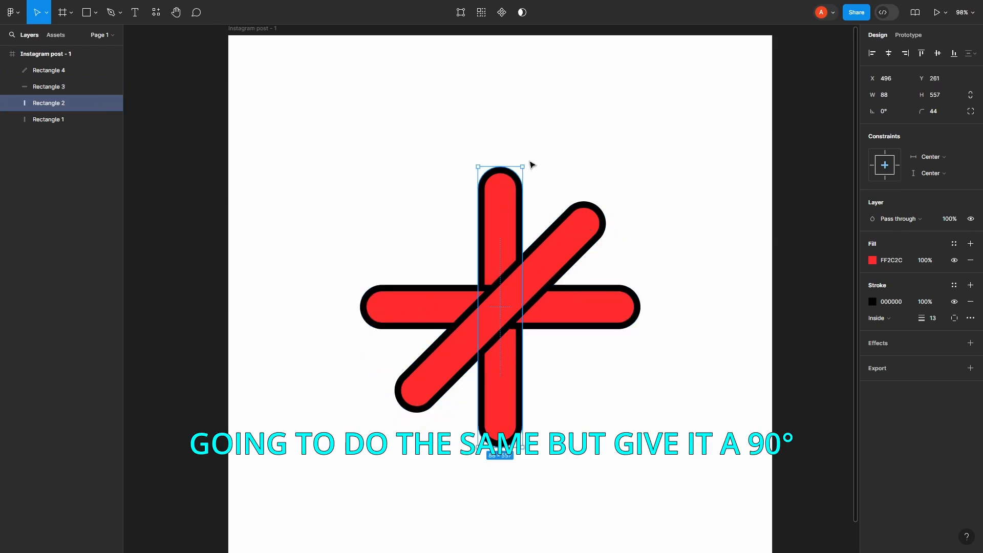
{"action": "left_click_drag", "start_coordinate": [528, 160], "coordinate": [440, 149]}
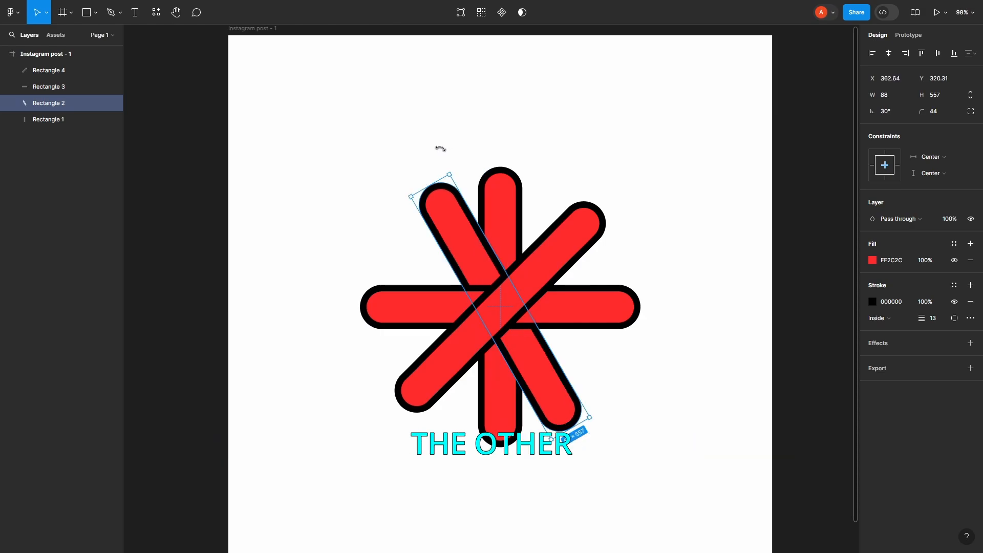
{"action": "left_click", "coordinate": [646, 228]}
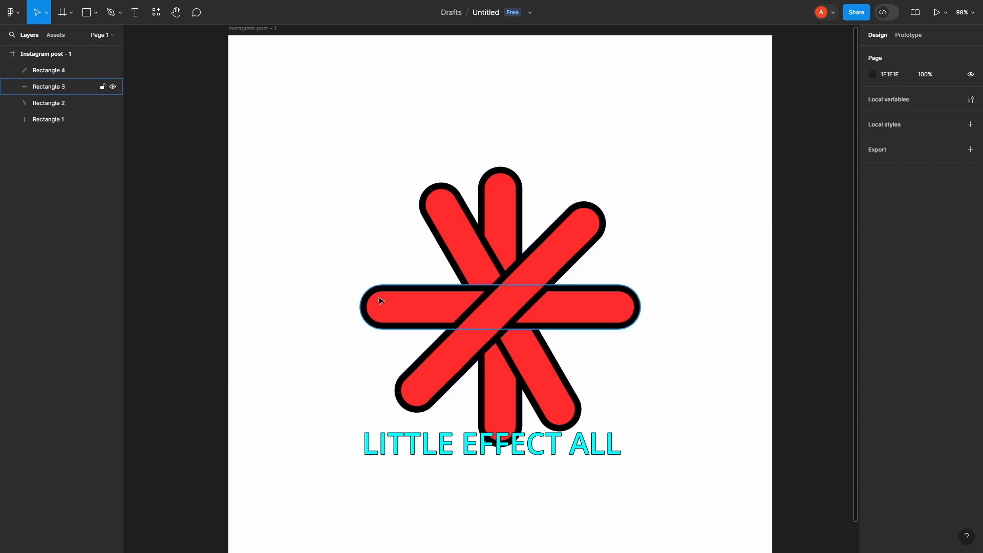
{"action": "left_click", "coordinate": [467, 225]}
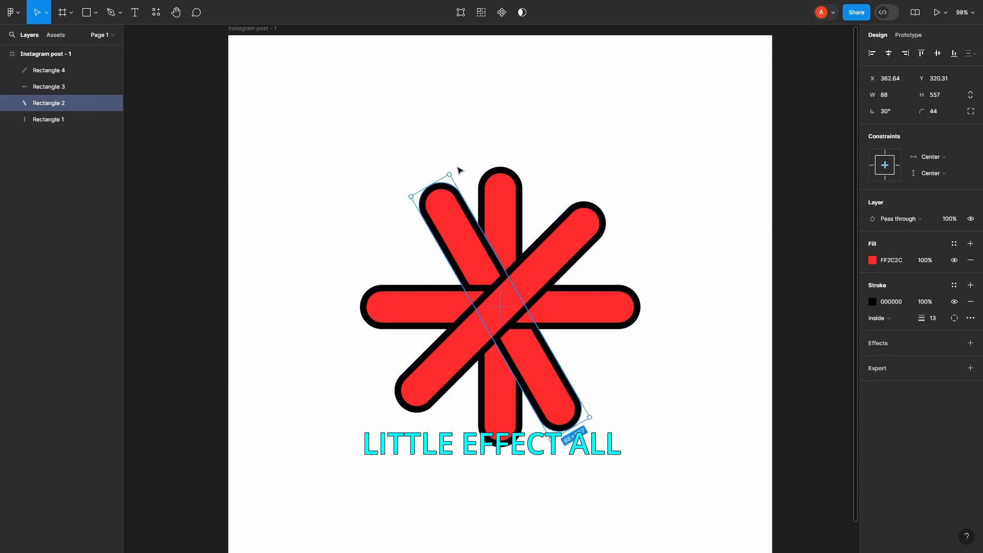
{"action": "left_click_drag", "start_coordinate": [439, 169], "coordinate": [425, 167]}
{"action": "left_click", "coordinate": [706, 203]}
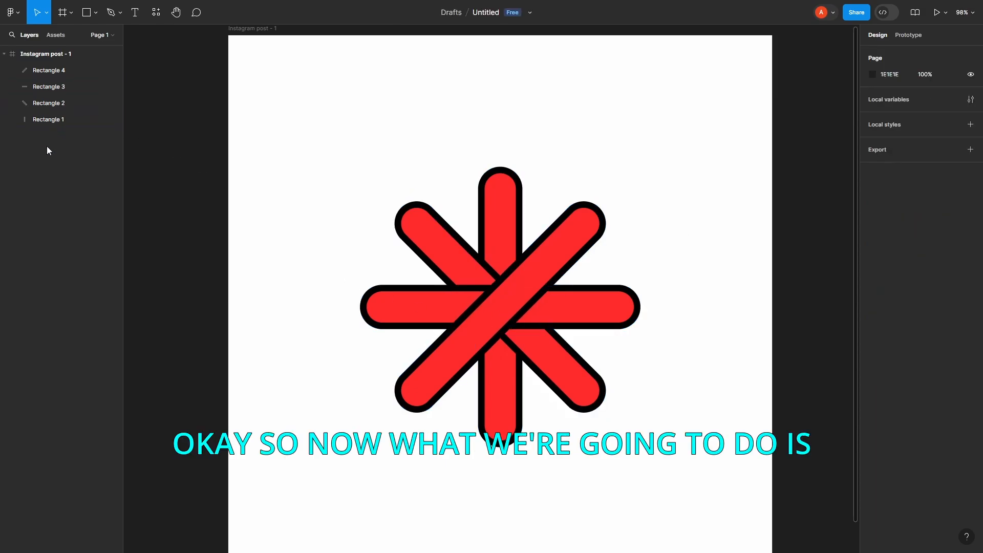
Step: Draw a circle centered horizontally and vertically in the frame over the star's middle, scaled down to about 97 × 97
{"action": "left_click", "coordinate": [90, 17]}
{"action": "left_click", "coordinate": [95, 14]}
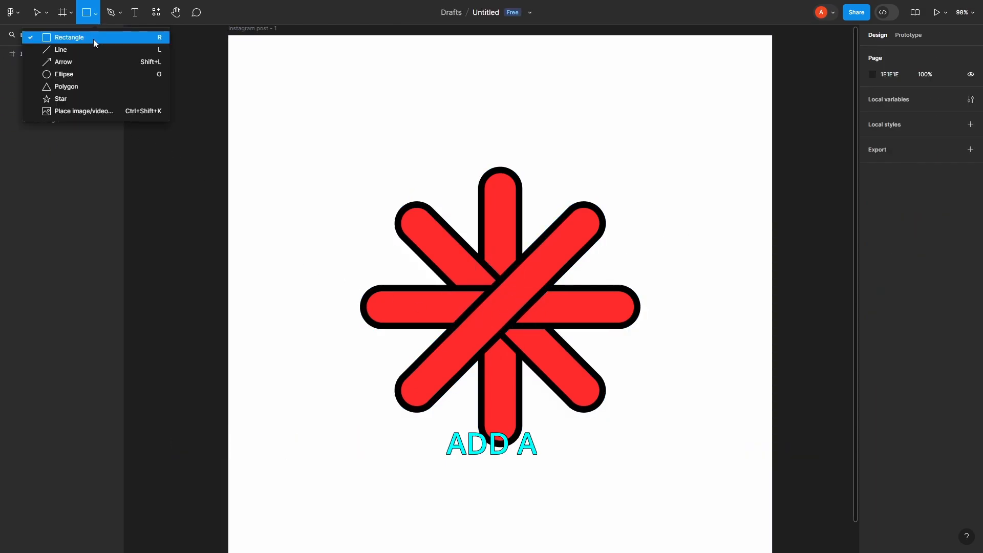
{"action": "left_click", "coordinate": [92, 71]}
{"action": "left_click_drag", "start_coordinate": [421, 239], "coordinate": [562, 381]}
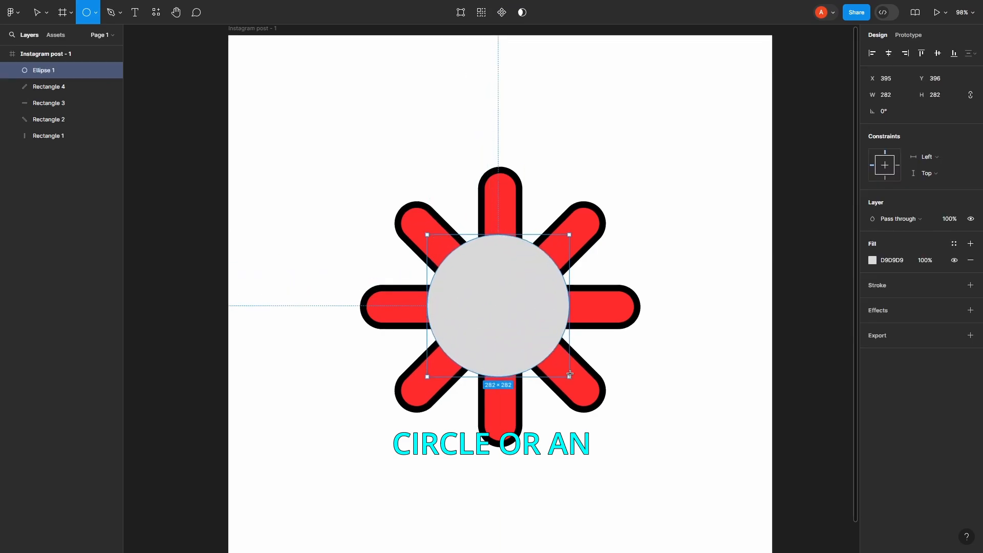
{"action": "left_click", "coordinate": [888, 54]}
{"action": "left_click", "coordinate": [938, 53]}
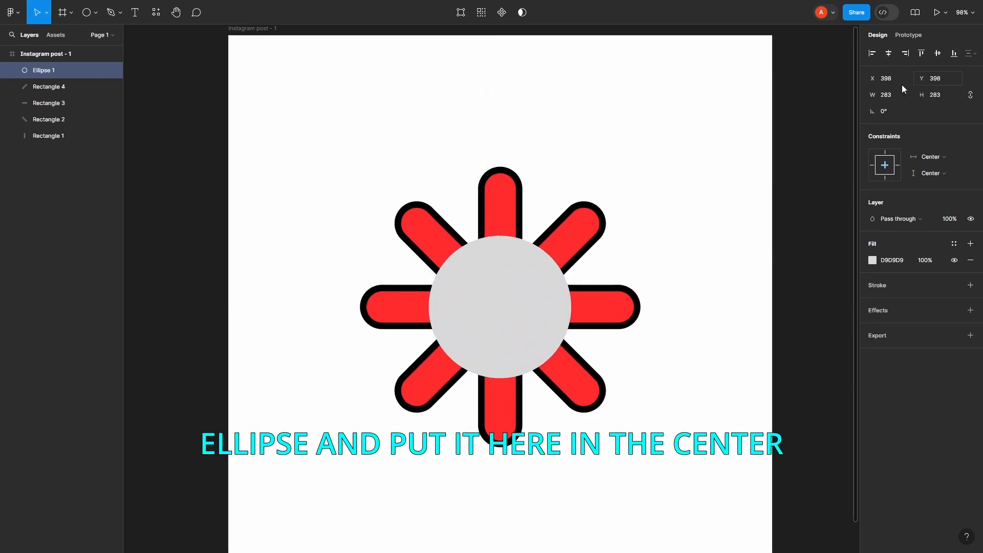
{"action": "left_click_drag", "start_coordinate": [572, 379], "coordinate": [477, 284]}
{"action": "mouse_move", "coordinate": [451, 247]}
{"action": "left_mouse_down"}
{"action": "mouse_move", "coordinate": [499, 279]}
{"action": "mouse_move", "coordinate": [502, 296]}
{"action": "left_mouse_up"}
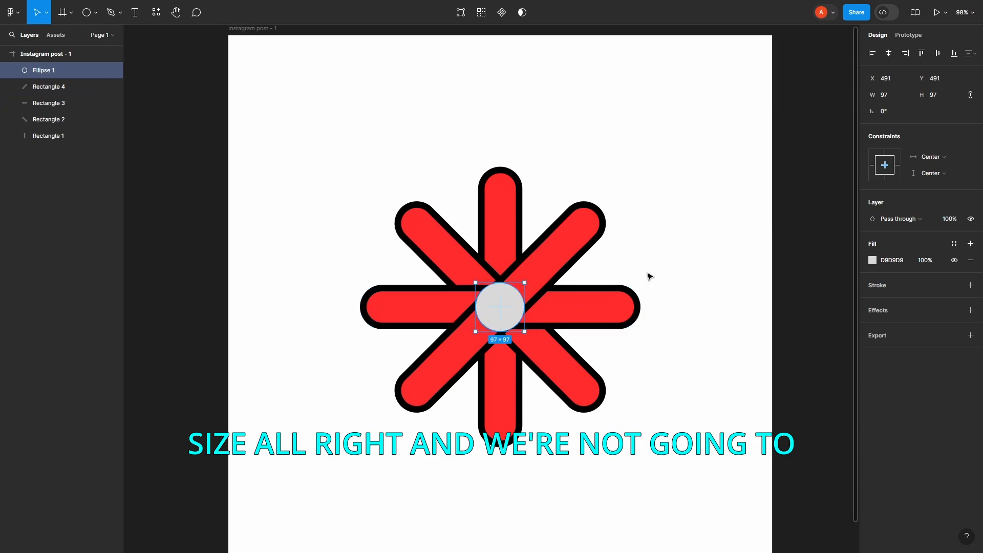
Step: Fill the center circle with the bars' red, FF2C2C, sampled from one of the bars
{"action": "left_click", "coordinate": [872, 260]}
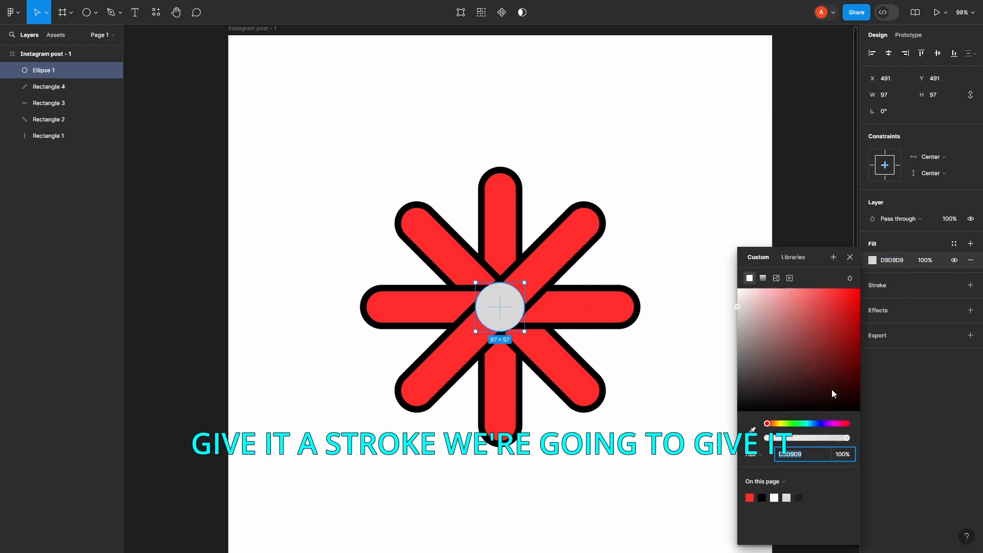
{"action": "left_click_drag", "start_coordinate": [847, 307], "coordinate": [860, 289]}
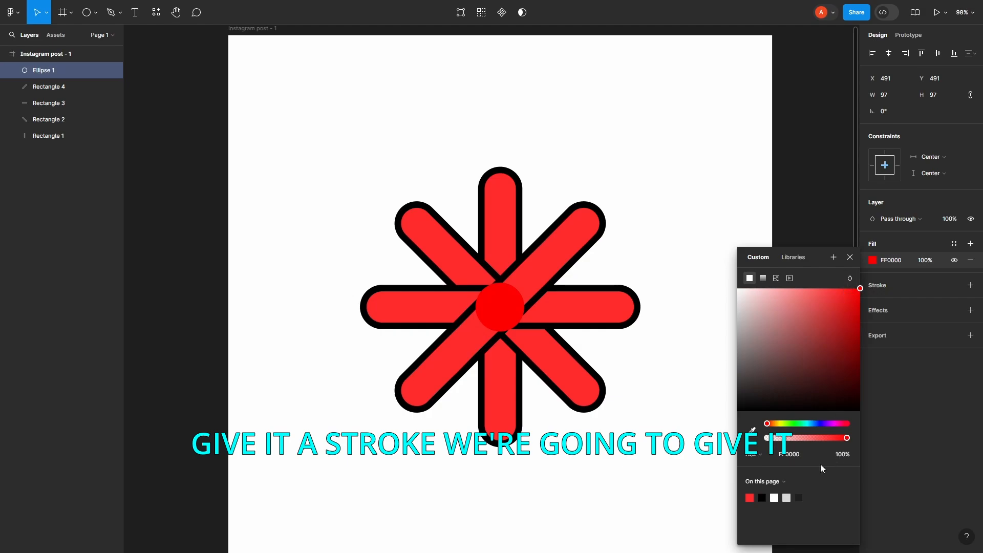
{"action": "left_click", "coordinate": [751, 431]}
{"action": "left_click", "coordinate": [533, 265]}
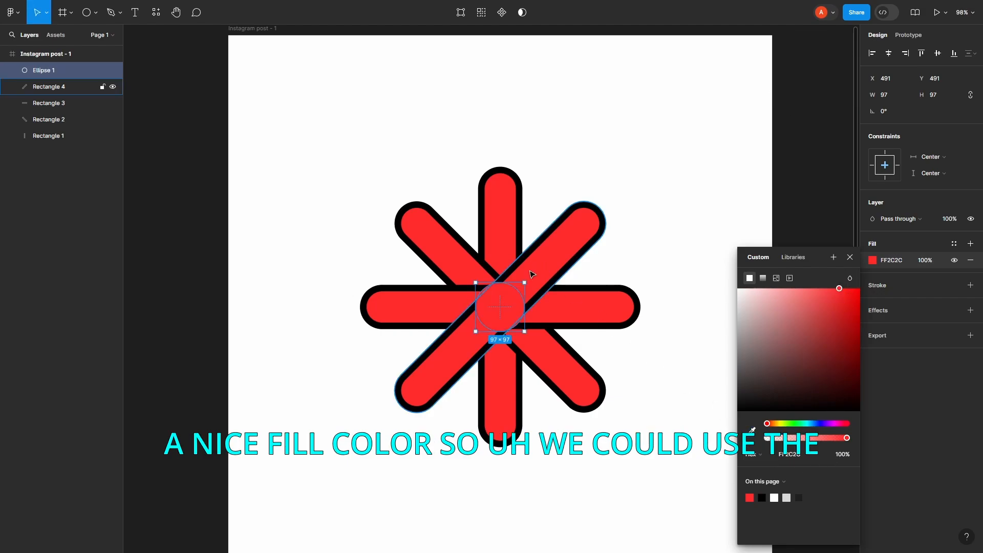
{"action": "left_click", "coordinate": [757, 219]}
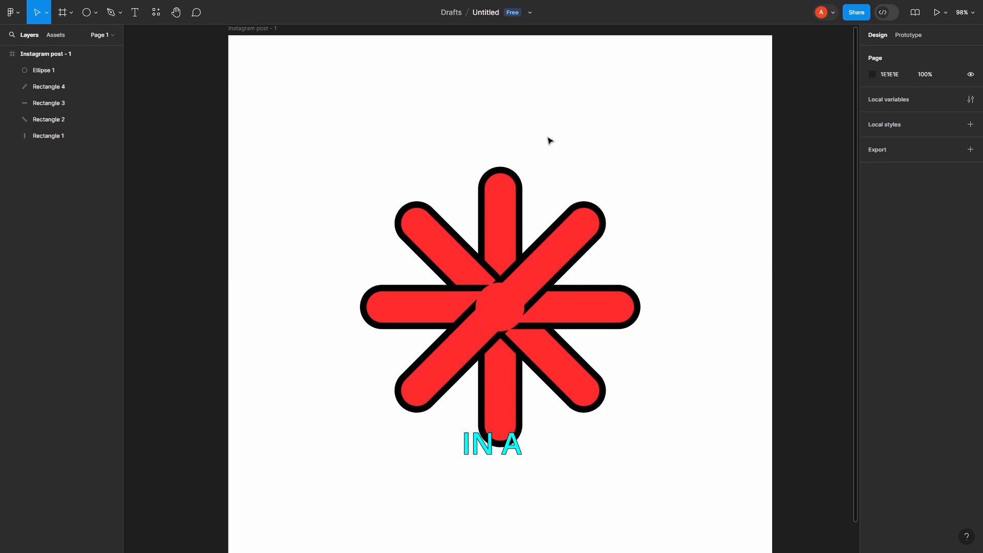
{"action": "scroll", "coordinate": [687, 145], "scroll_direction": "down", "scroll_amount": 5}
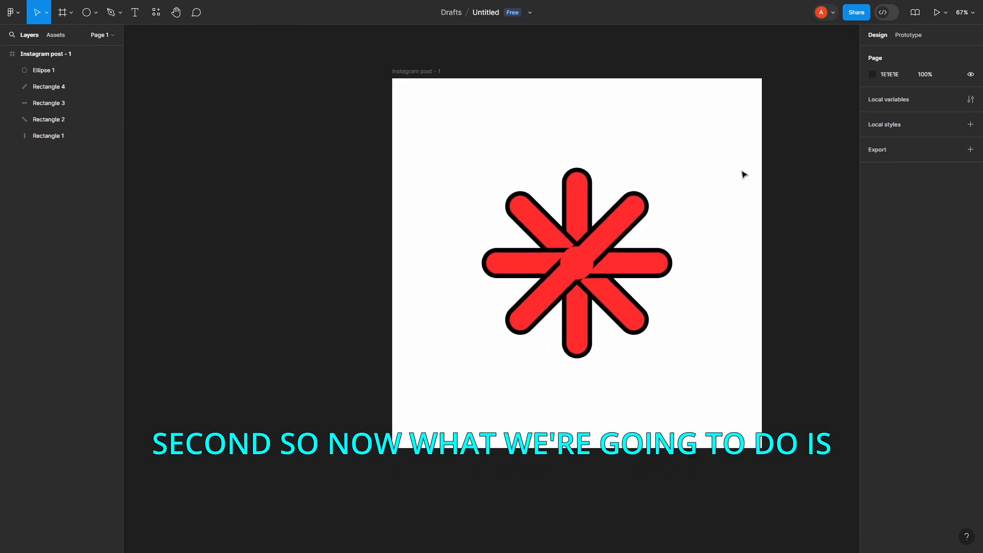
Step: Move the center circle beneath all four bars in the layer order and use it as a mask
{"action": "left_click", "coordinate": [575, 266]}
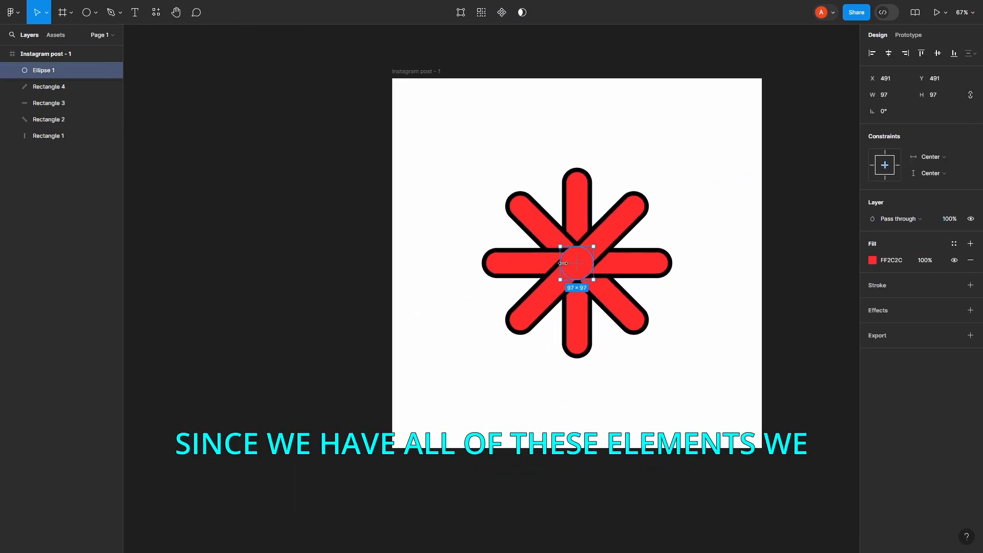
{"action": "left_click_drag", "start_coordinate": [61, 67], "coordinate": [67, 141]}
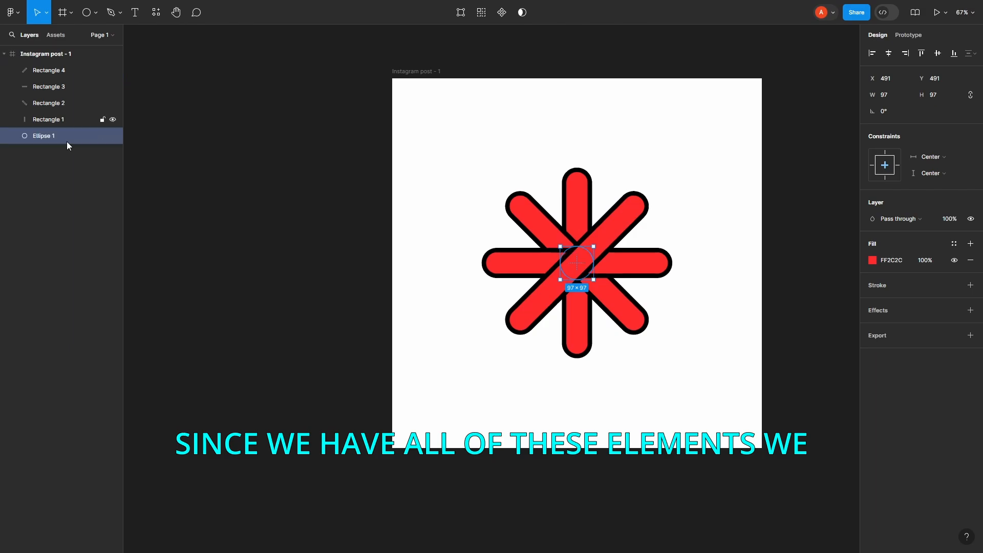
{"action": "right_click", "coordinate": [59, 136]}
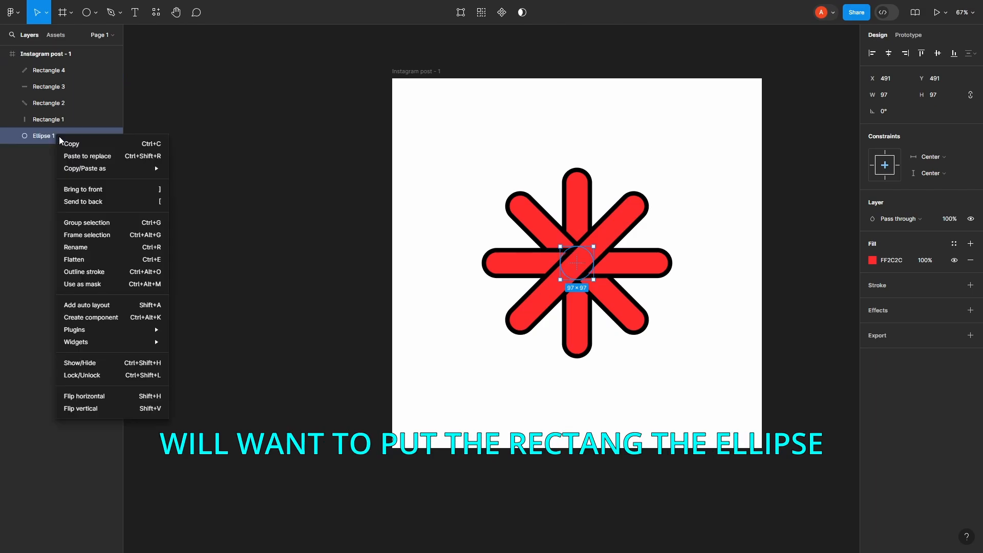
{"action": "left_click", "coordinate": [93, 284]}
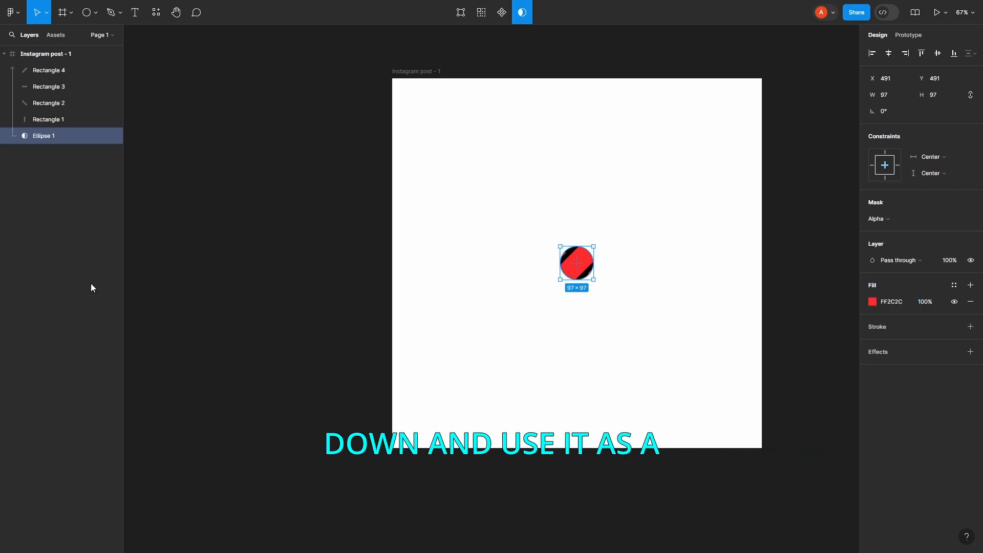
{"action": "left_click", "coordinate": [645, 250]}
{"action": "scroll", "coordinate": [584, 264], "scroll_direction": "up", "scroll_amount": 2}
{"action": "scroll", "coordinate": [584, 264], "scroll_direction": "up", "scroll_amount": 3}
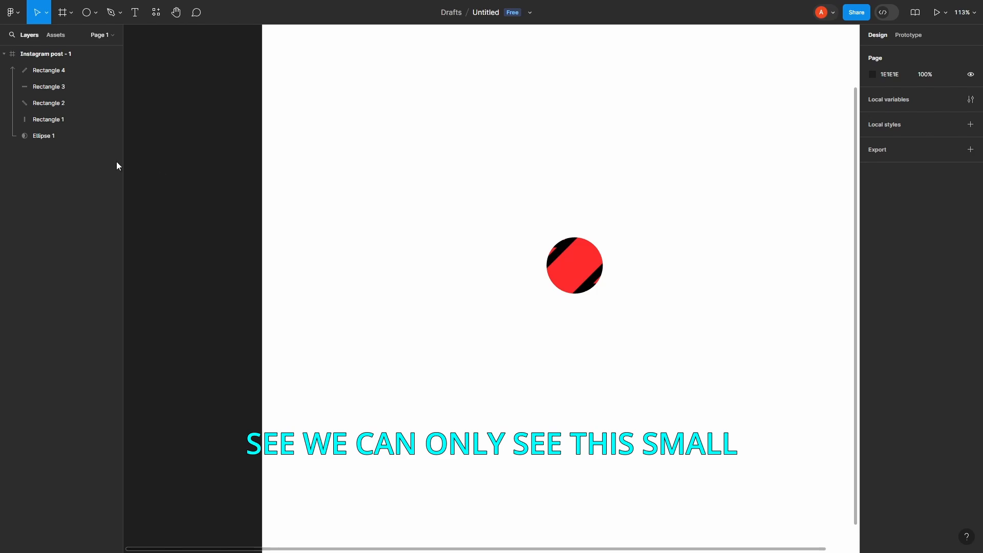
Step: Duplicate the mask circle, place the copy above all the bars and remove its mask so it is a plain red circle
{"action": "left_click", "coordinate": [61, 137]}
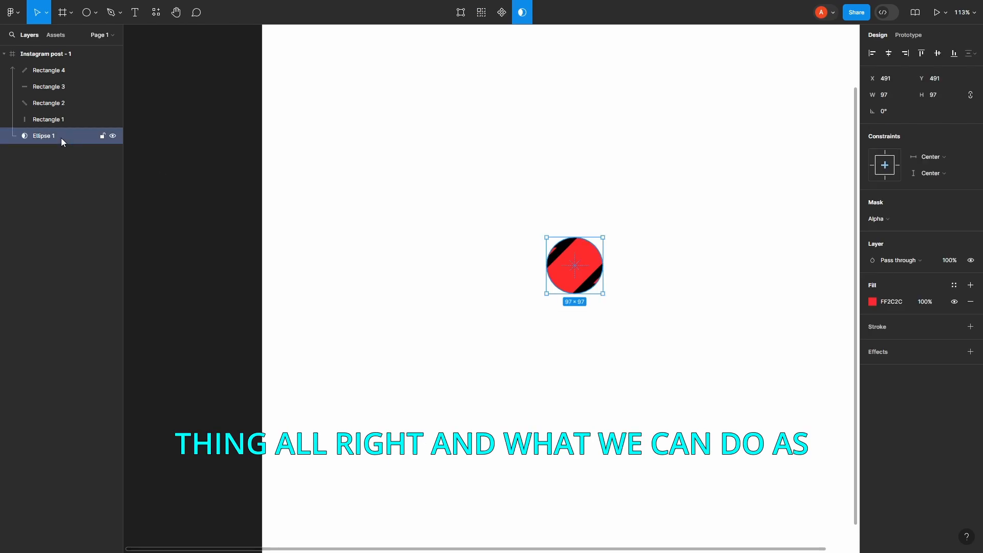
{"action": "left_click_drag", "start_coordinate": [60, 137], "coordinate": [57, 72]}
{"action": "right_click", "coordinate": [20, 73]}
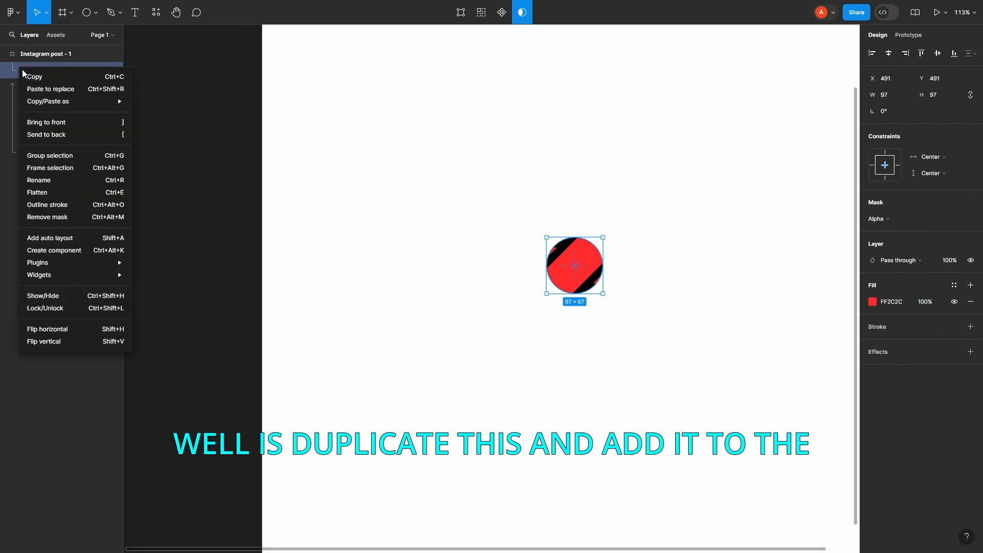
{"action": "left_click", "coordinate": [63, 220]}
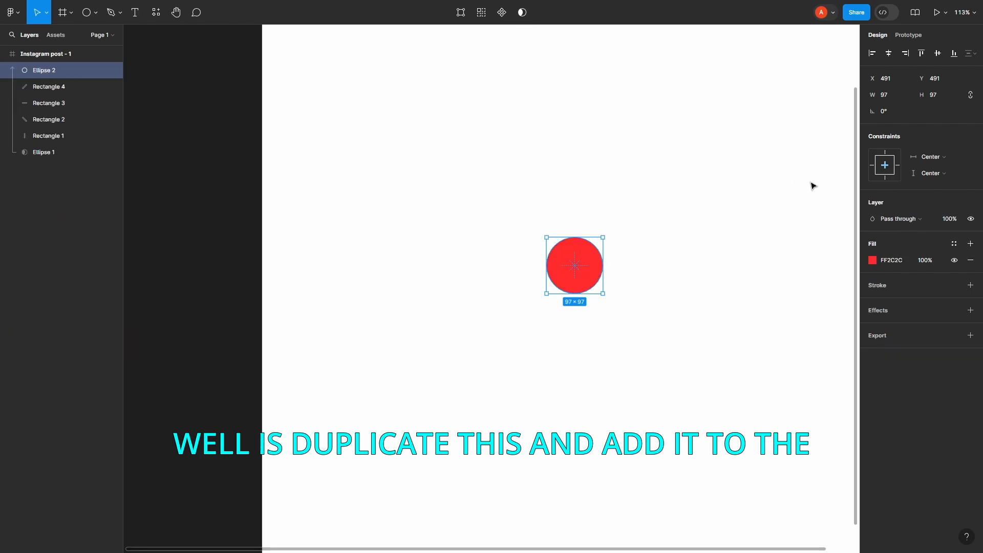
{"action": "left_click", "coordinate": [513, 275]}
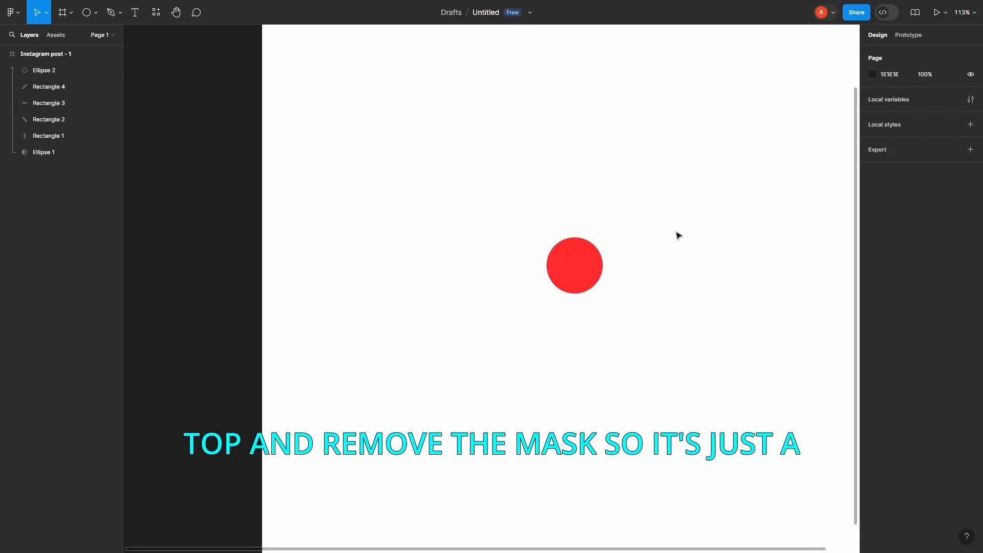
Step: Duplicate the whole Instagram post - 1 frame and place the copy directly beside the original
{"action": "scroll", "coordinate": [707, 220], "scroll_direction": "down", "scroll_amount": 5}
{"action": "left_click_drag", "start_coordinate": [705, 219], "coordinate": [439, 222]}
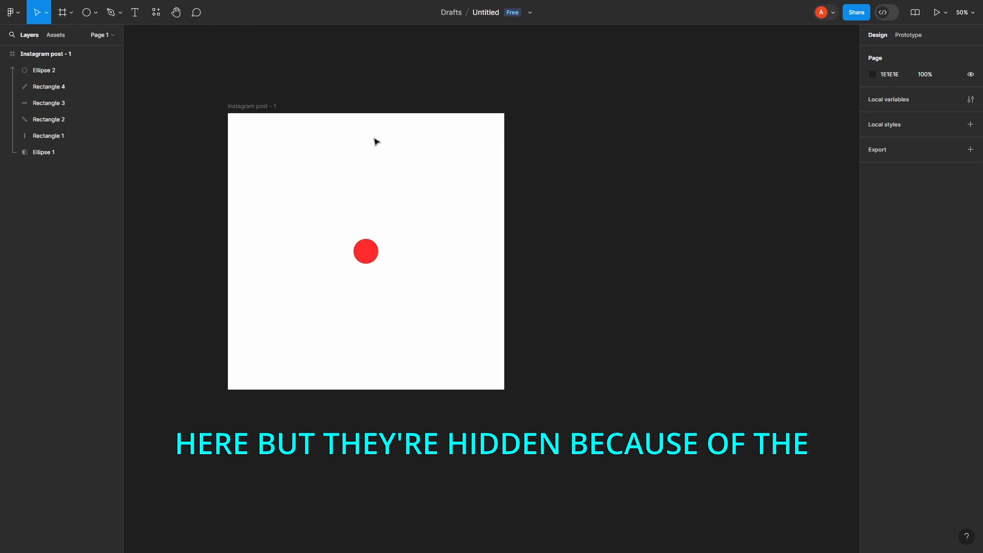
{"action": "left_click", "coordinate": [265, 106]}
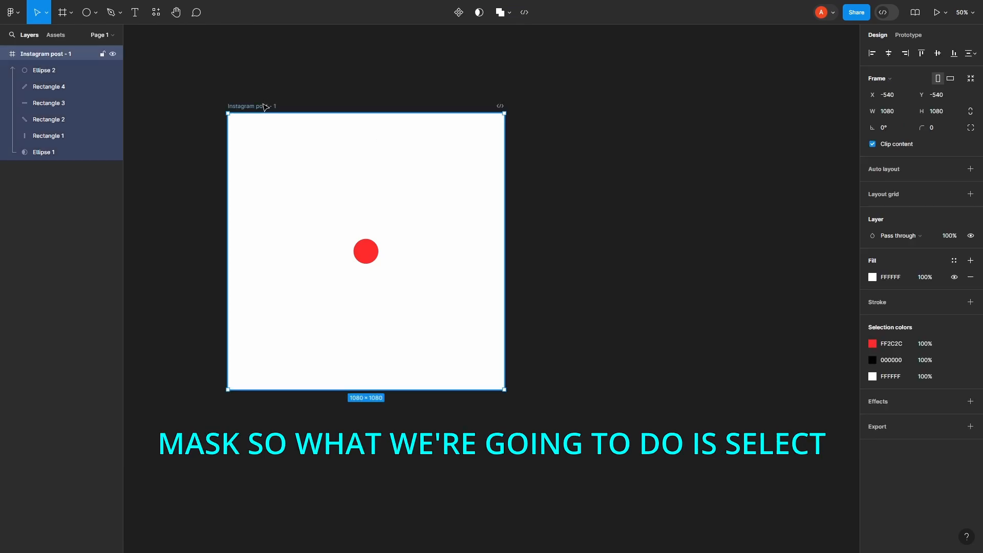
{"action": "mouse_move", "coordinate": [265, 108]}
{"action": "left_mouse_down"}
{"action": "mouse_move", "coordinate": [562, 106]}
{"action": "mouse_move", "coordinate": [551, 106]}
{"action": "left_mouse_up"}
{"action": "left_click", "coordinate": [611, 92]}
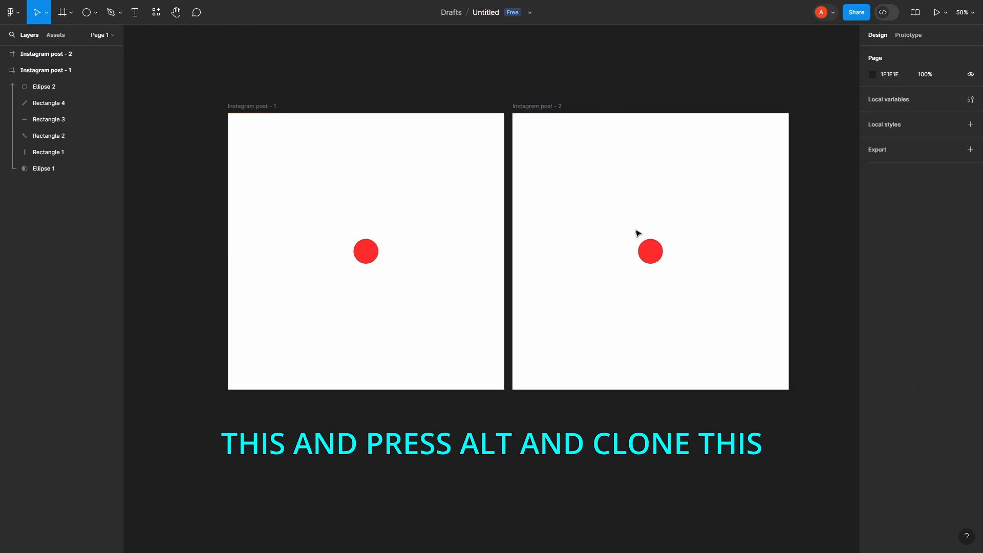
Step: Enlarge the mask circle in the second frame to about 556 × 556 and center it horizontally and vertically
{"action": "left_click", "coordinate": [649, 254]}
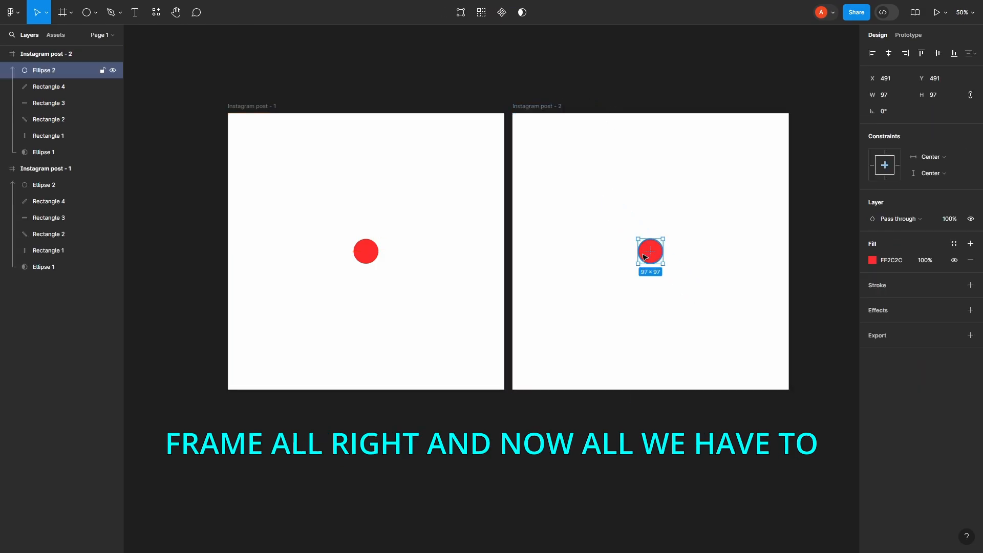
{"action": "left_click", "coordinate": [53, 152]}
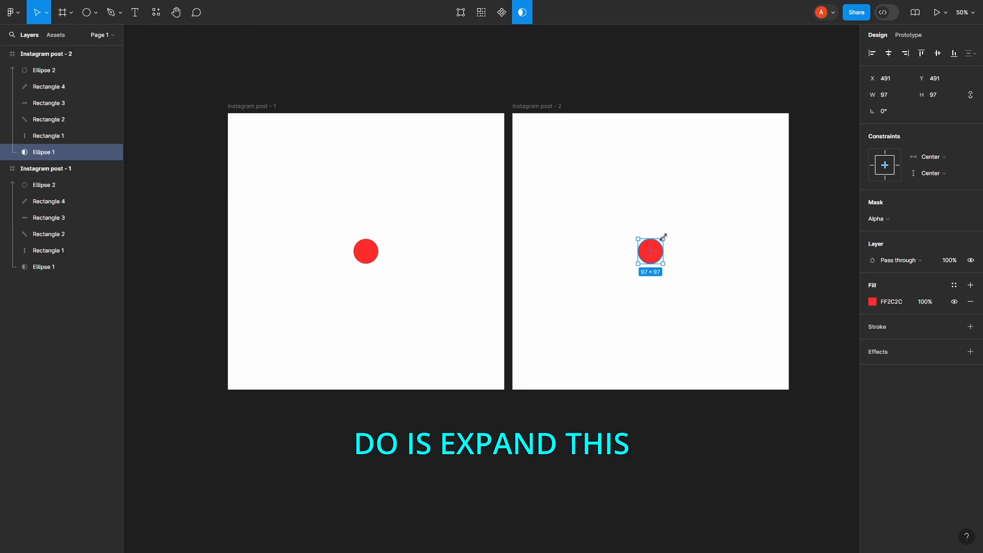
{"action": "left_click_drag", "start_coordinate": [666, 234], "coordinate": [780, 144]}
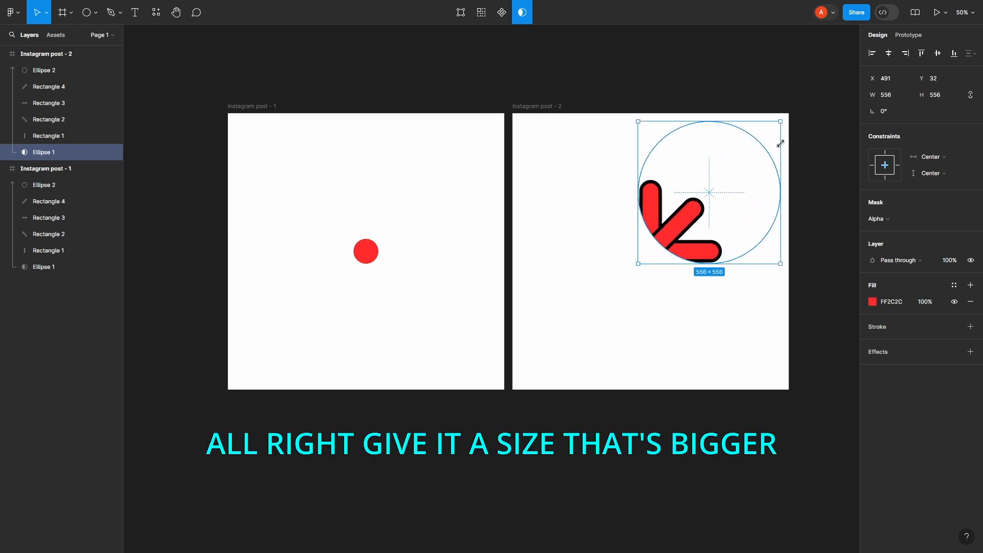
{"action": "left_click", "coordinate": [889, 53]}
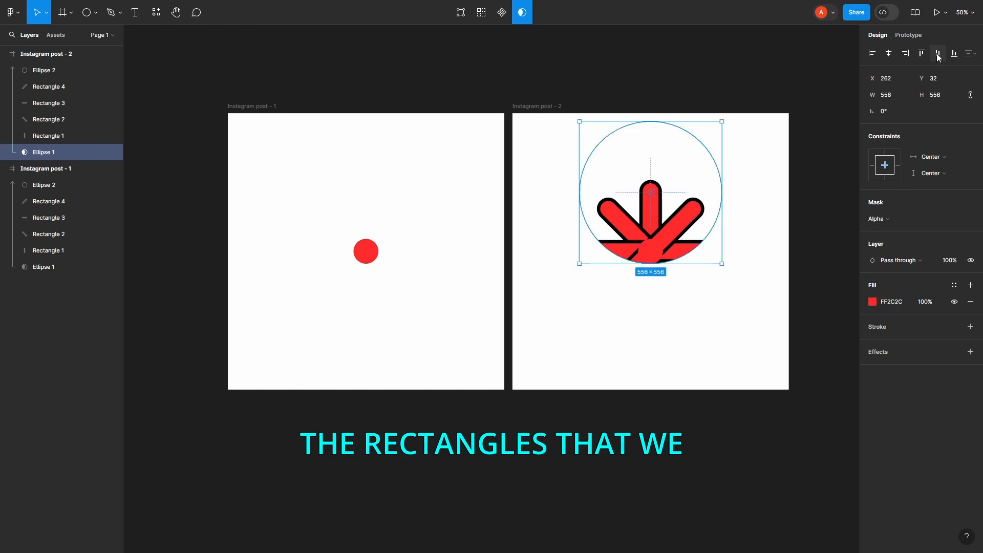
{"action": "left_click", "coordinate": [938, 54]}
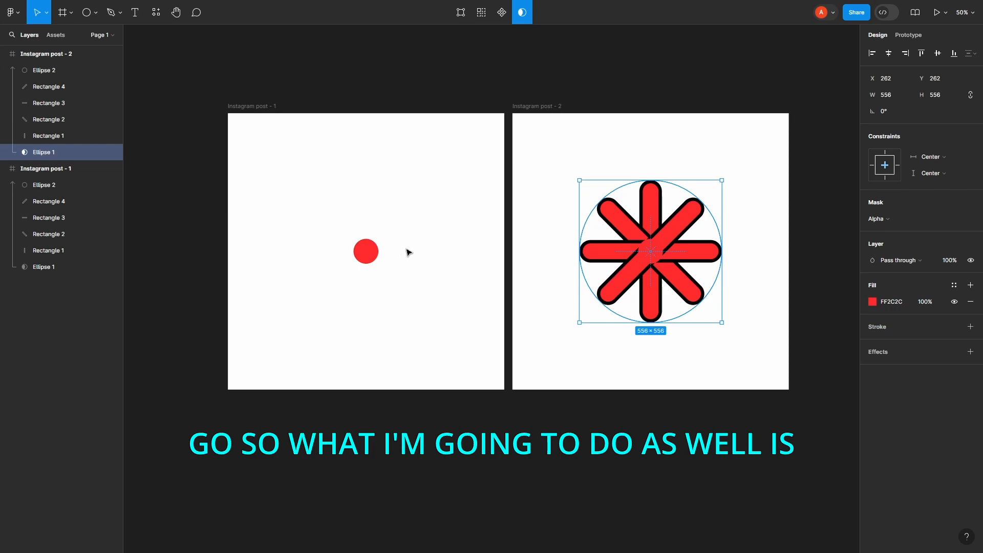
Step: Add a black inside stroke of width 5 to the top center circle in both frames
{"action": "left_click", "coordinate": [367, 252]}
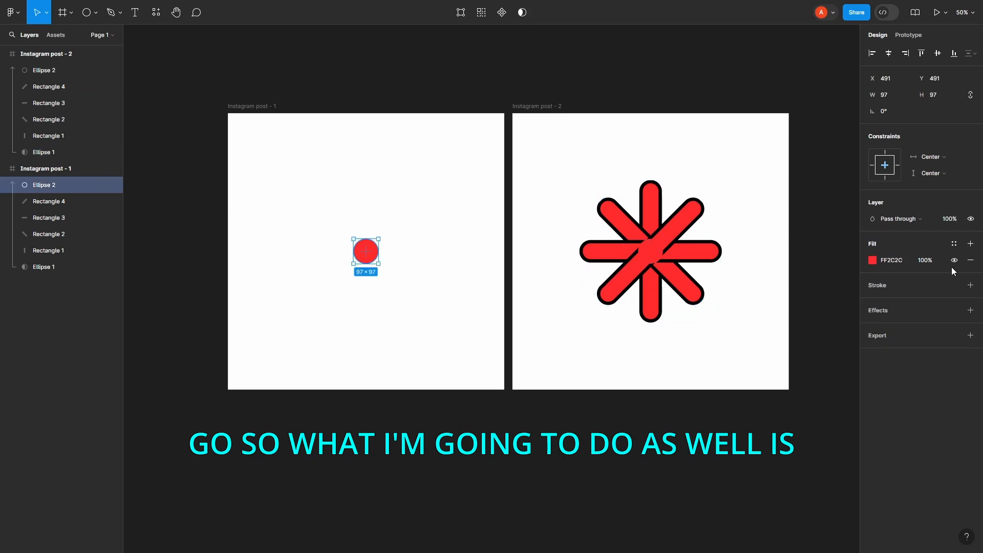
{"action": "left_click", "coordinate": [970, 285]}
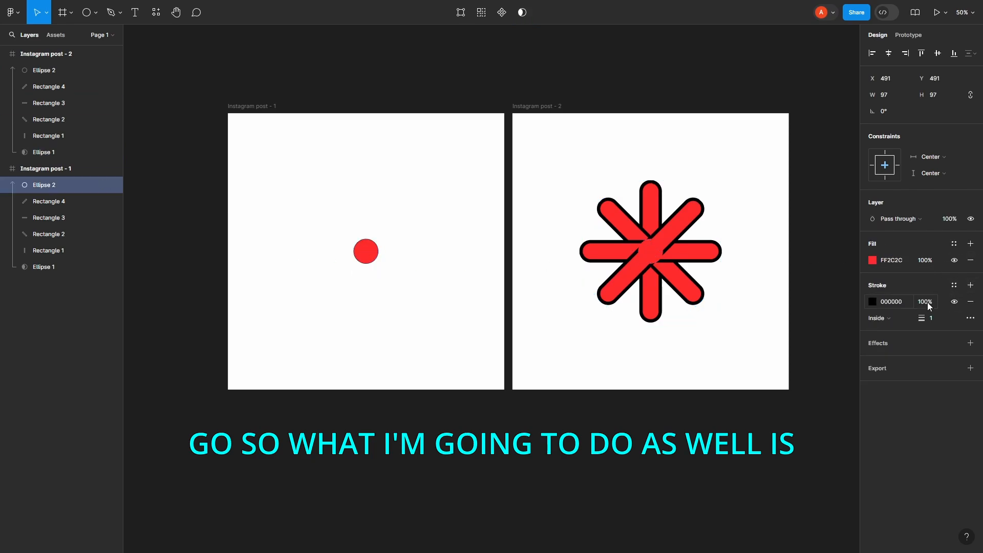
{"action": "left_click_drag", "start_coordinate": [921, 318], "coordinate": [925, 318]}
{"action": "left_click", "coordinate": [650, 254]}
{"action": "left_click", "coordinate": [971, 285]}
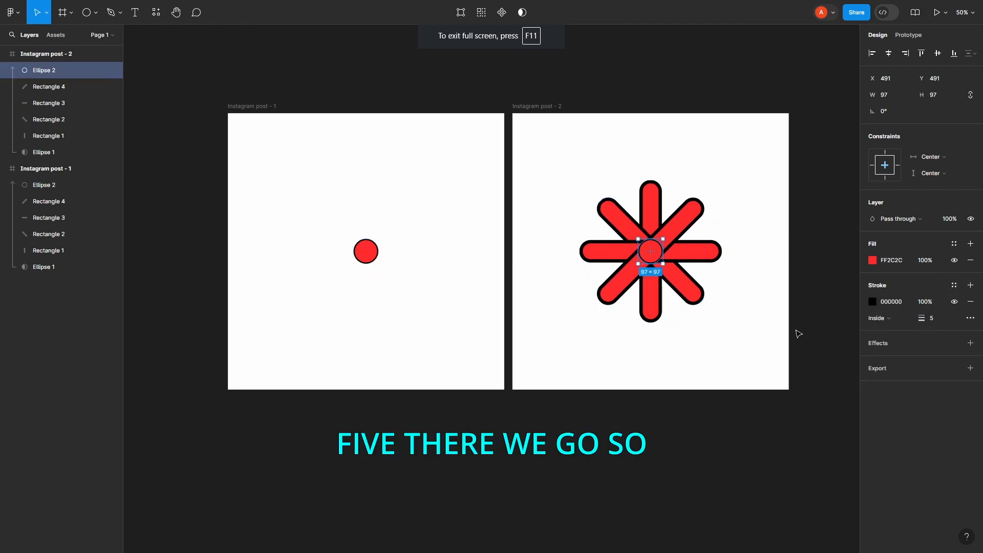
{"action": "left_click", "coordinate": [692, 410]}
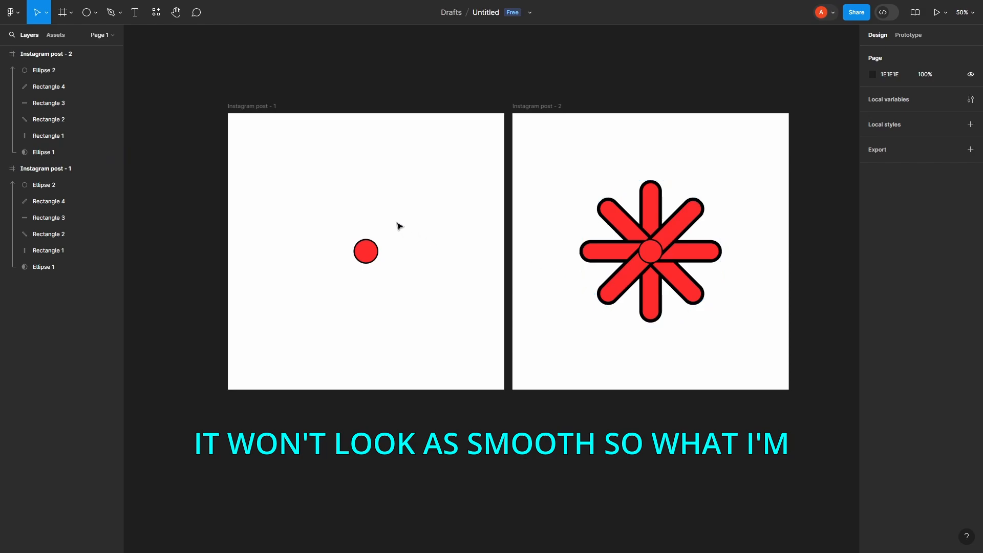
Step: Select the four masked bars in the first frame and spin them together around the center by a couple of full turns
{"action": "left_click", "coordinate": [376, 251]}
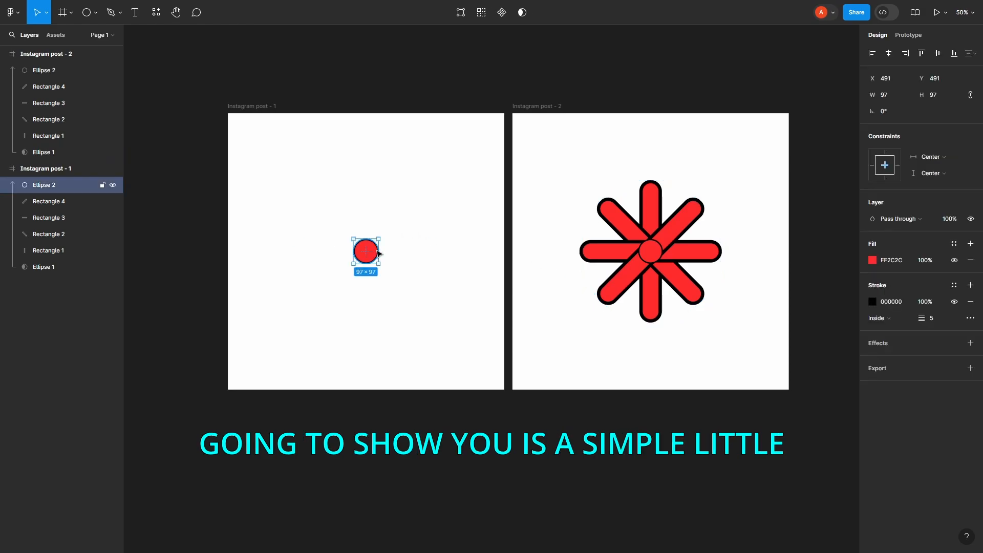
{"action": "left_click", "coordinate": [48, 201]}
{"action": "left_click", "coordinate": [56, 250], "text": "shift"}
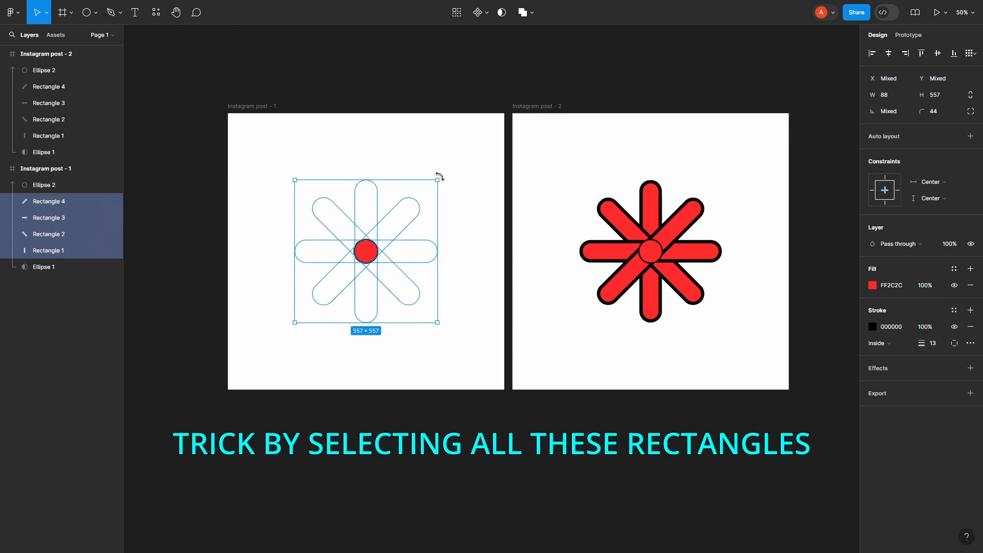
{"action": "left_click_drag", "start_coordinate": [439, 176], "coordinate": [295, 325]}
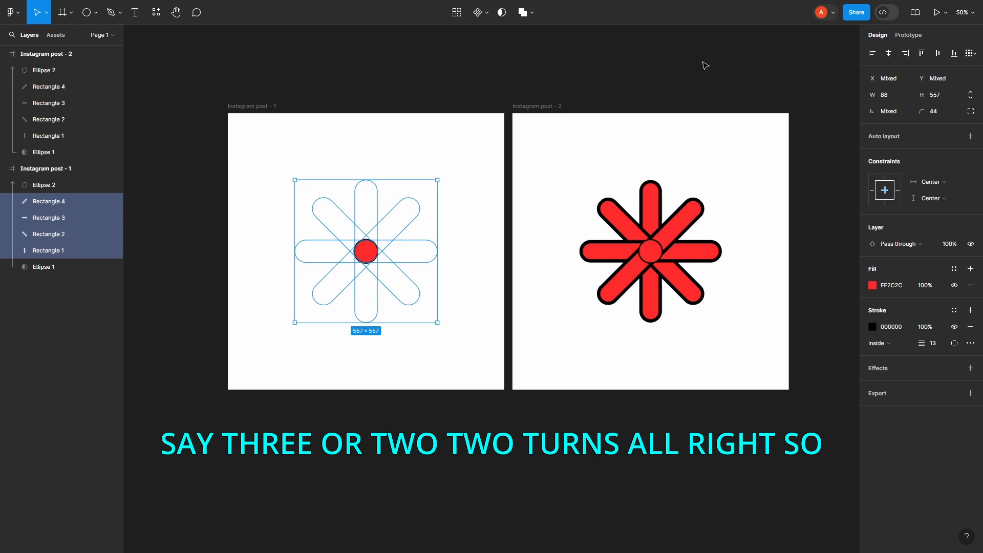
Step: Give the first frame's top circle a While hovering interaction that navigates to Instagram post - 2
{"action": "left_click", "coordinate": [900, 36]}
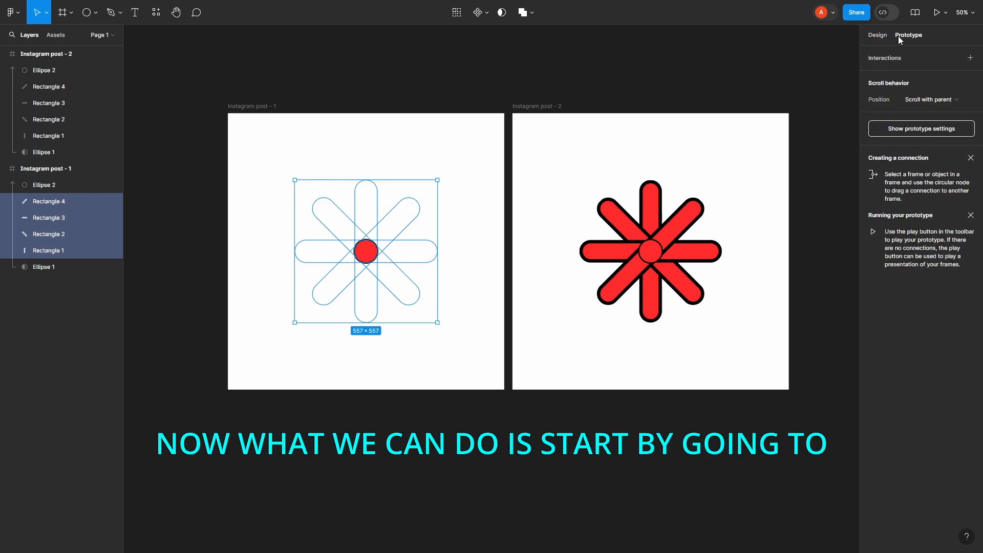
{"action": "left_click", "coordinate": [69, 190]}
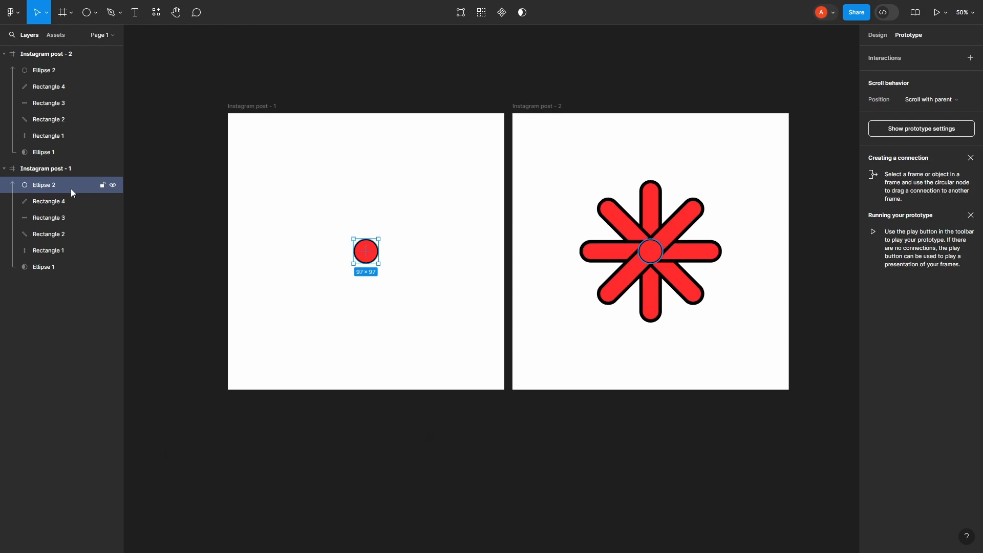
{"action": "left_click", "coordinate": [970, 58]}
{"action": "left_click", "coordinate": [761, 75]}
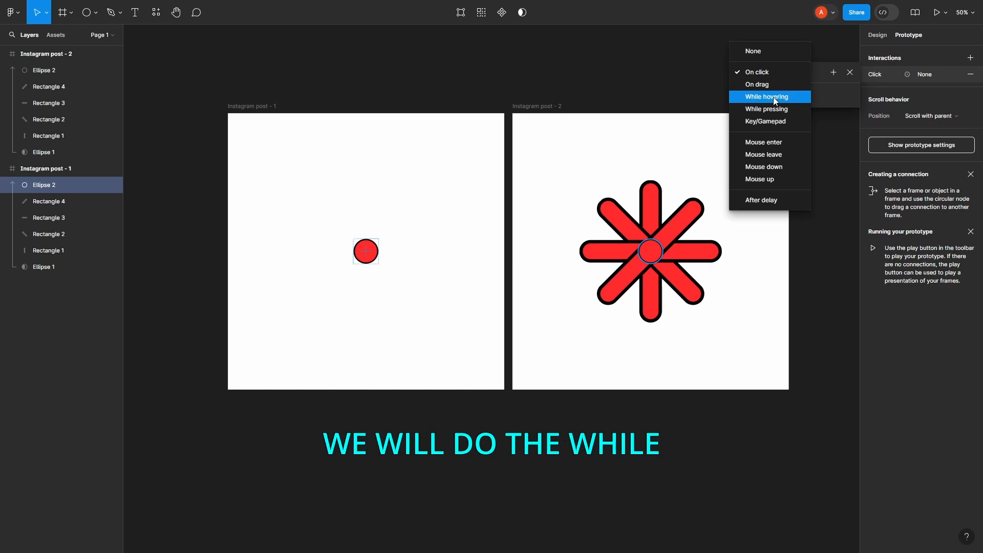
{"action": "left_click", "coordinate": [773, 97]}
{"action": "left_click", "coordinate": [774, 98]}
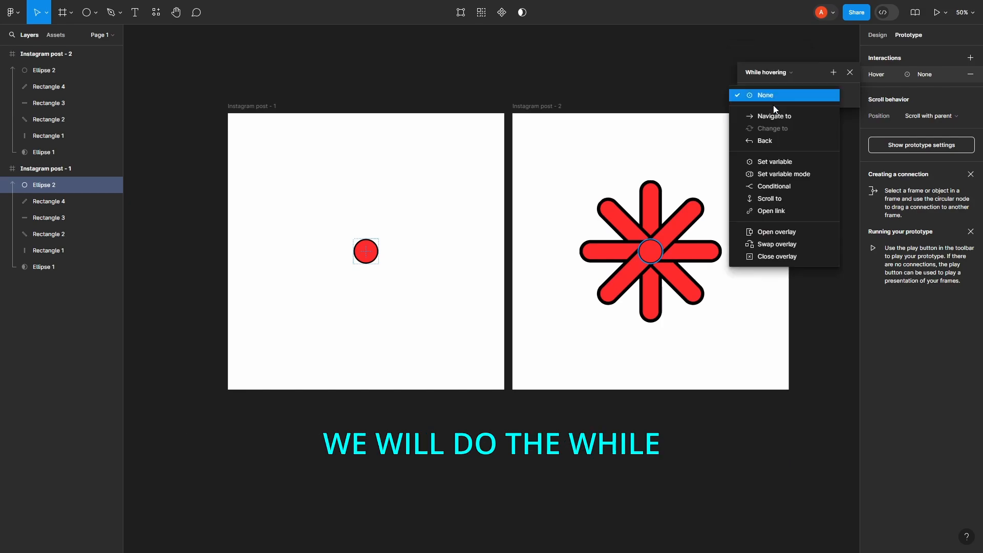
{"action": "left_click", "coordinate": [774, 115]}
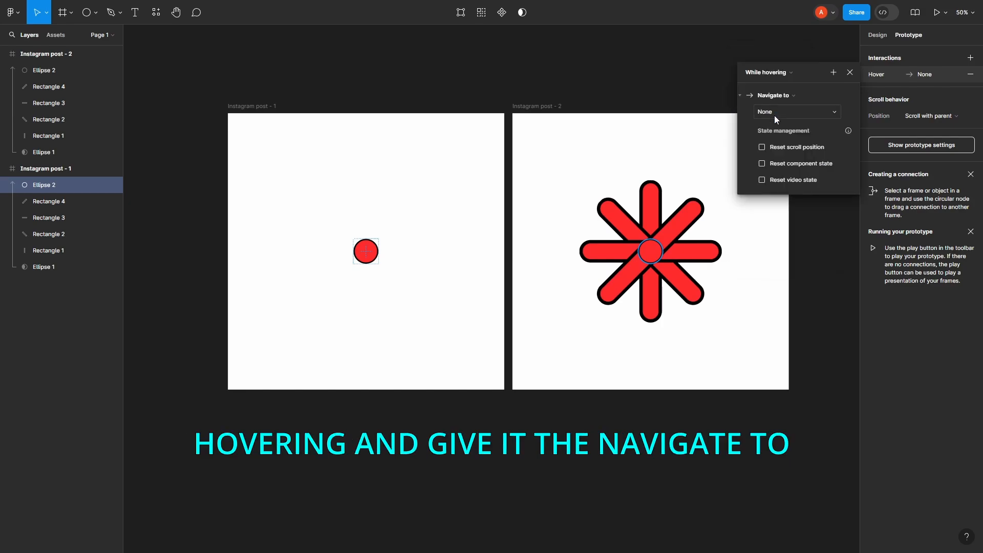
{"action": "left_click", "coordinate": [774, 112]}
{"action": "left_click", "coordinate": [786, 112]}
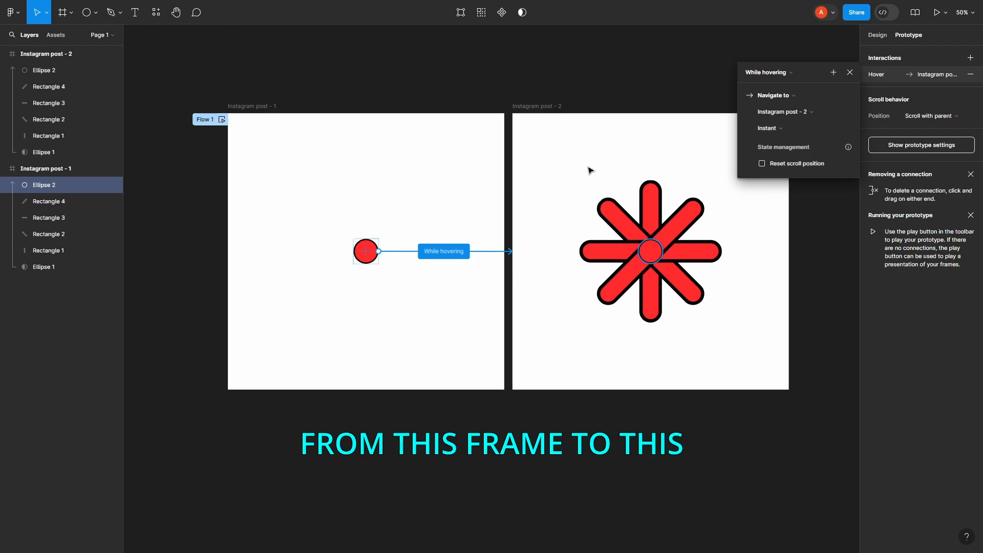
Step: Set the hover interaction's transition animation to Smart animate
{"action": "left_click", "coordinate": [773, 128]}
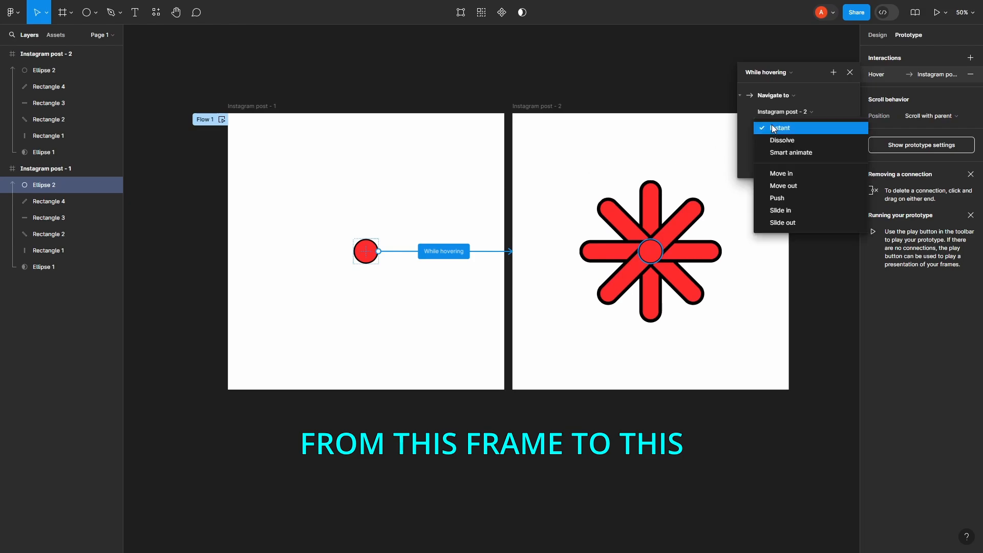
{"action": "left_click", "coordinate": [779, 156]}
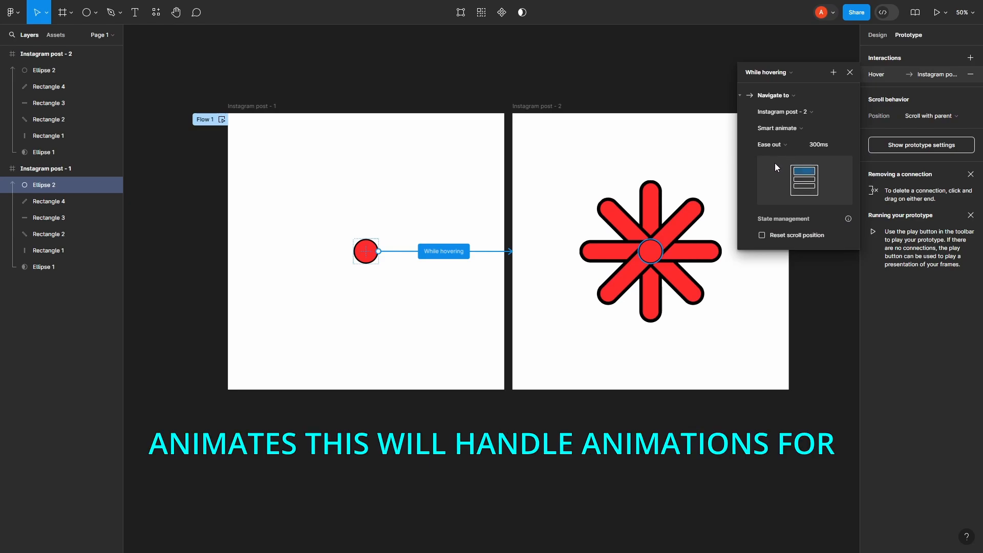
{"action": "left_click", "coordinate": [480, 164]}
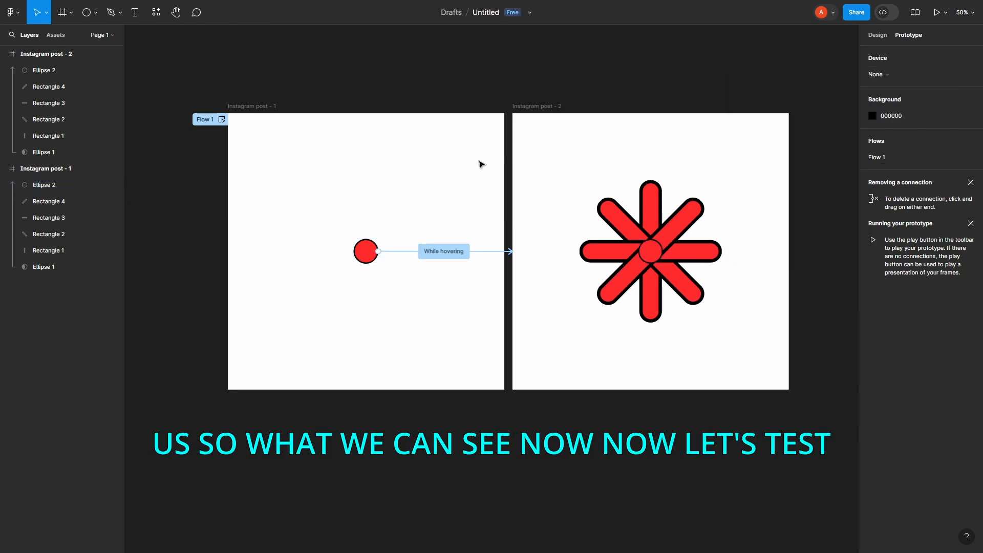
Step: Preview Flow 1, test the circle's hover animation several times, and close the preview
{"action": "left_click", "coordinate": [223, 121]}
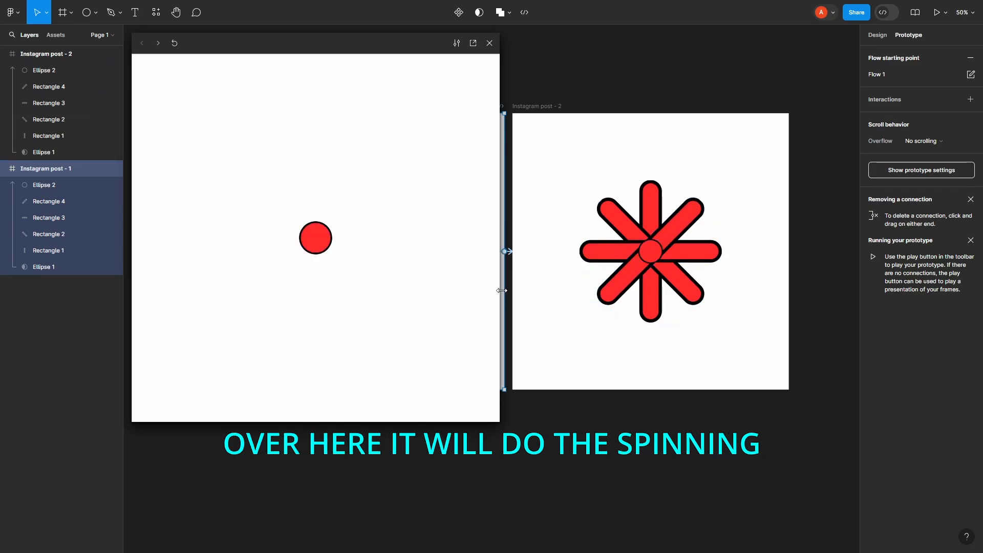
{"action": "left_click", "coordinate": [317, 241]}
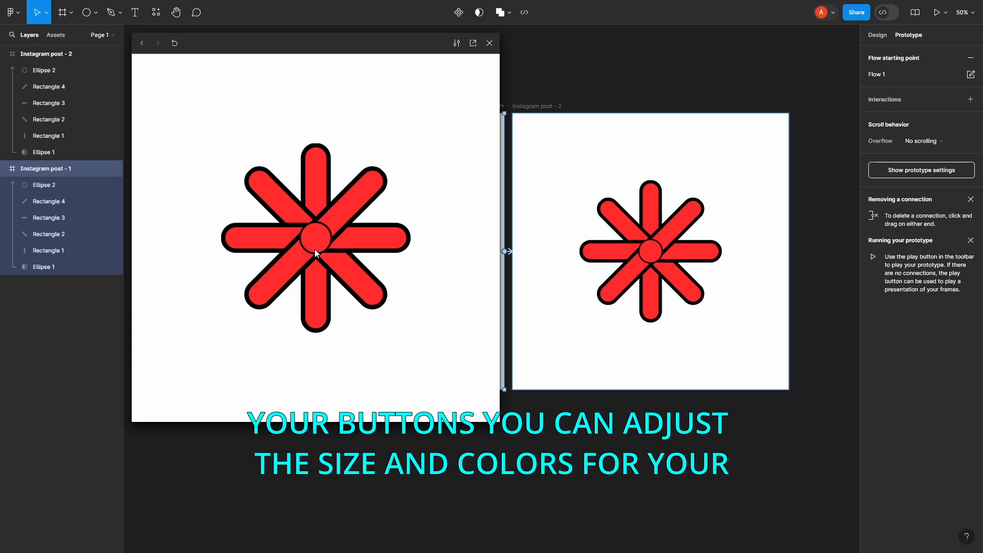
{"action": "left_click", "coordinate": [314, 249]}
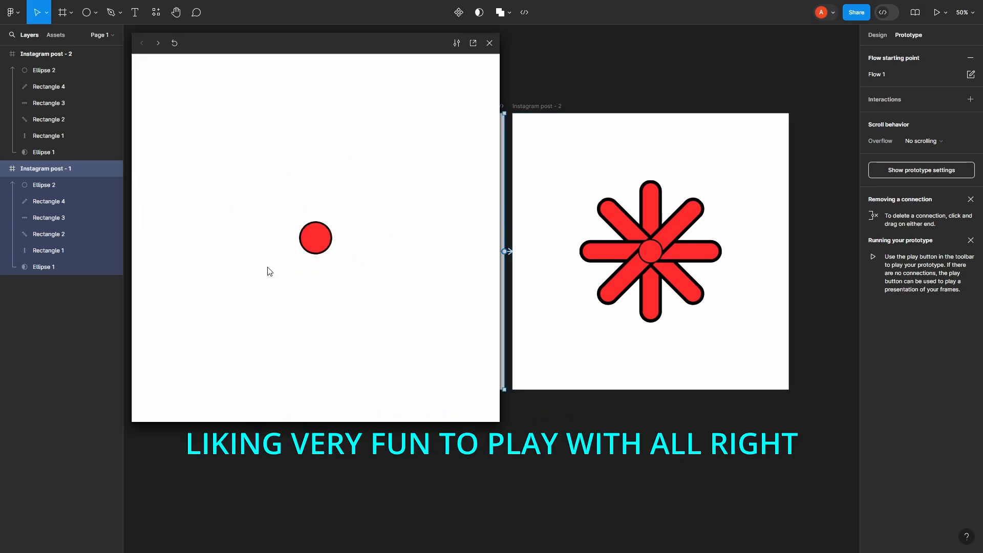
{"action": "left_click", "coordinate": [324, 236]}
{"action": "left_click", "coordinate": [276, 270]}
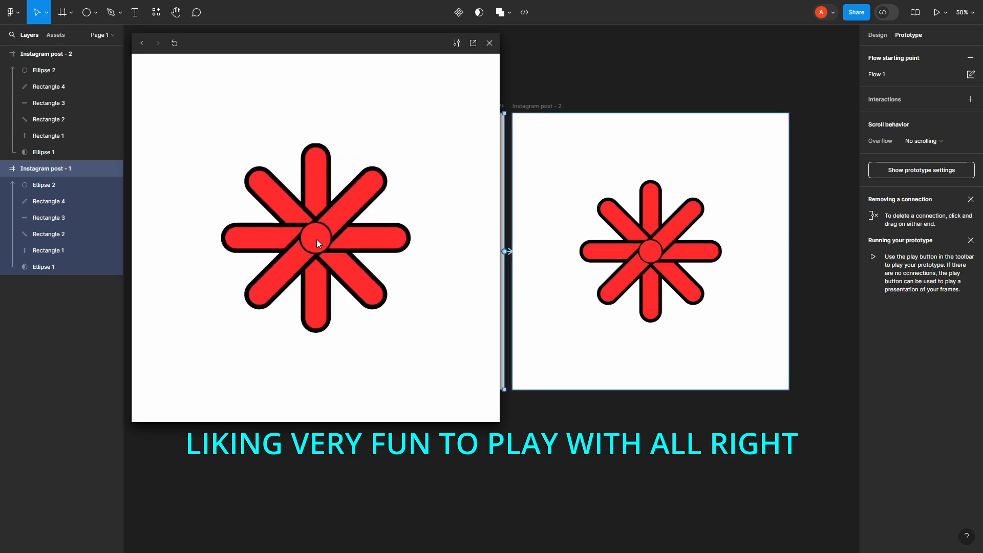
{"action": "left_click", "coordinate": [316, 238]}
{"action": "left_click", "coordinate": [281, 271]}
{"action": "left_click", "coordinate": [324, 226]}
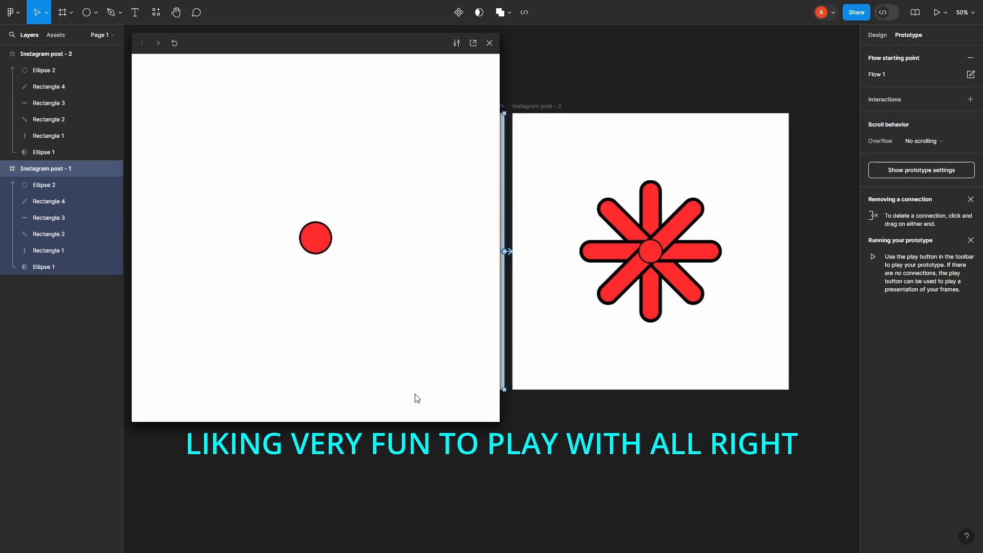
{"action": "left_click", "coordinate": [490, 43]}
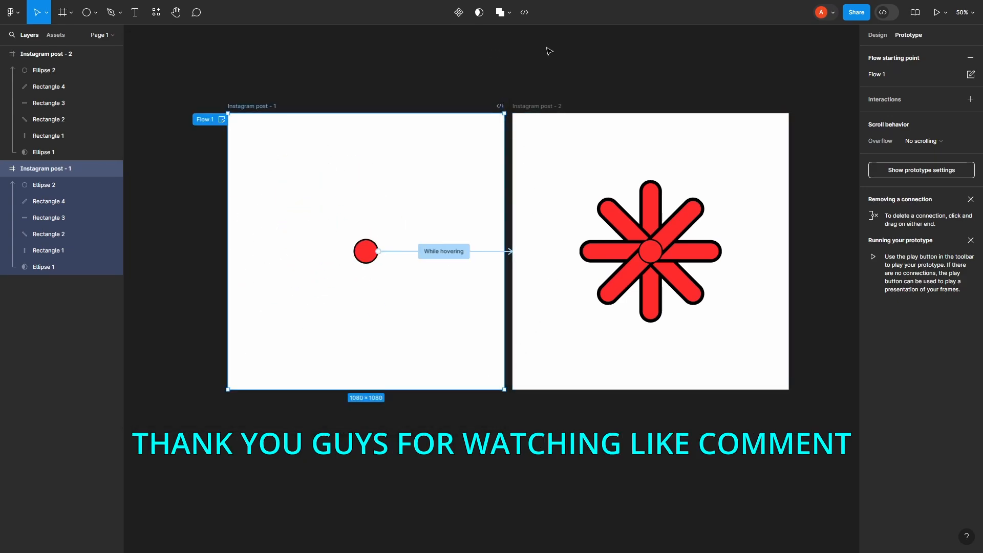
{"action": "left_click", "coordinate": [547, 49]}
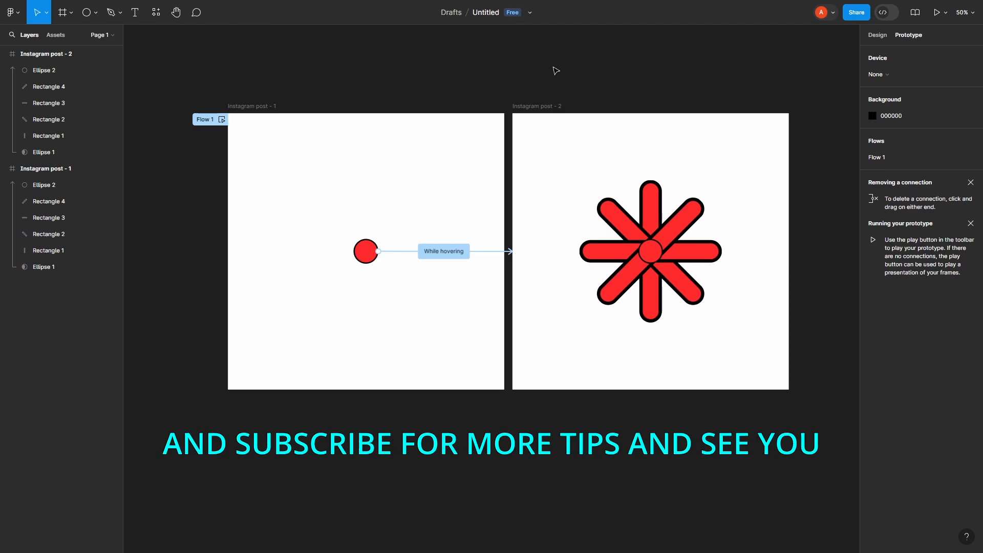